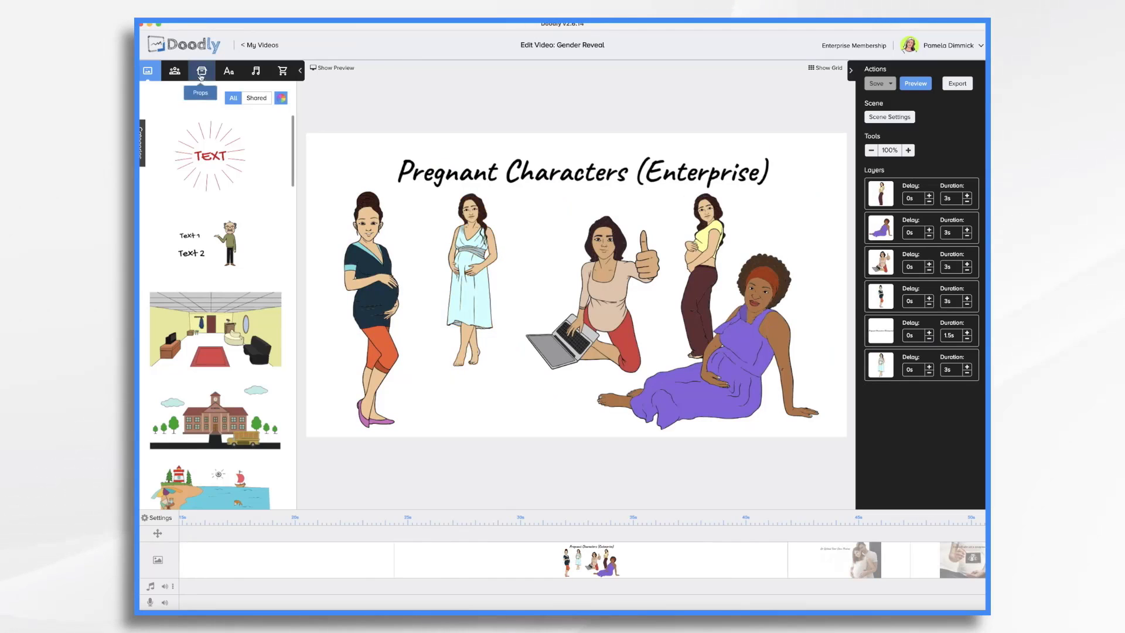
# - Search the character library for pregnant characters and browse the results
pyautogui.click(175, 70)
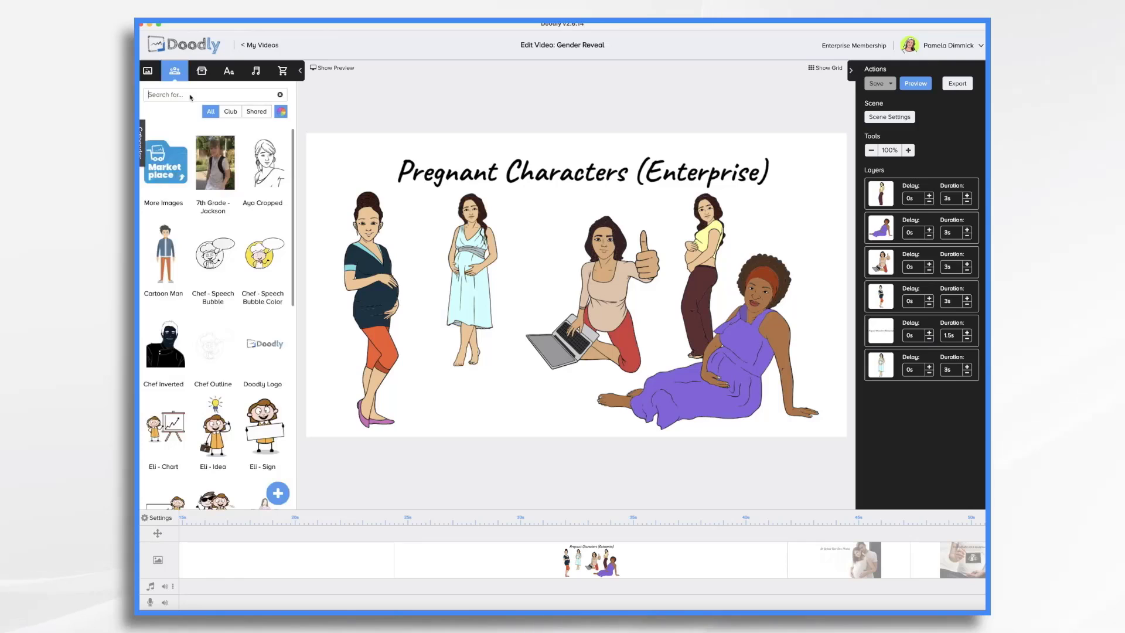
pyautogui.click(191, 95)
pyautogui.write('pregnant')
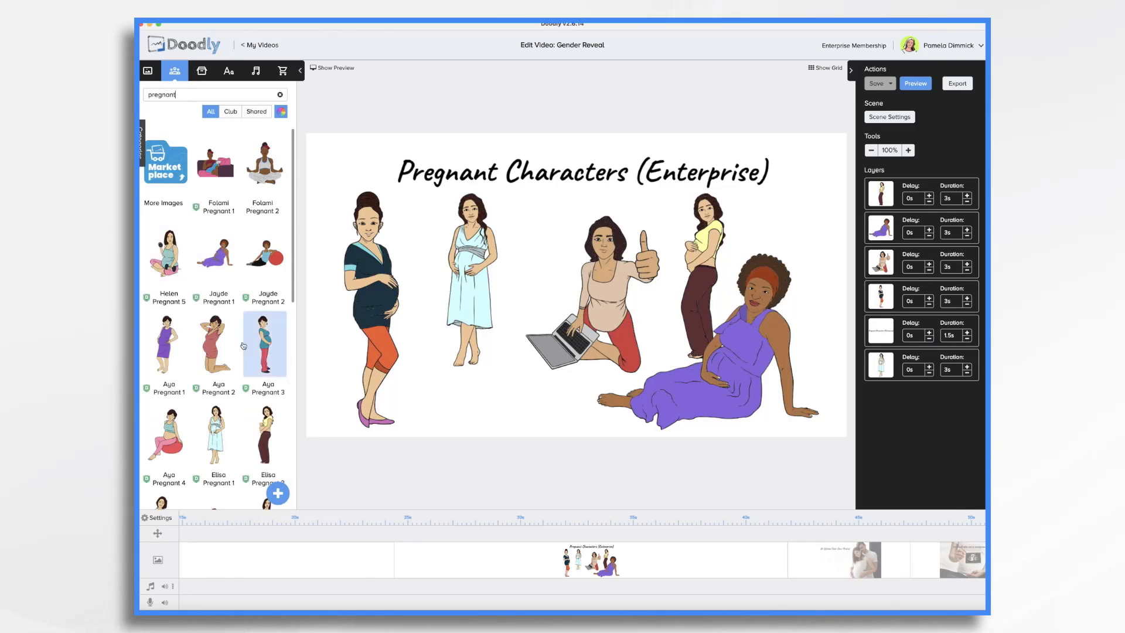
pyautogui.scroll(-10, 245, 351)
pyautogui.scroll(-4, 245, 351)
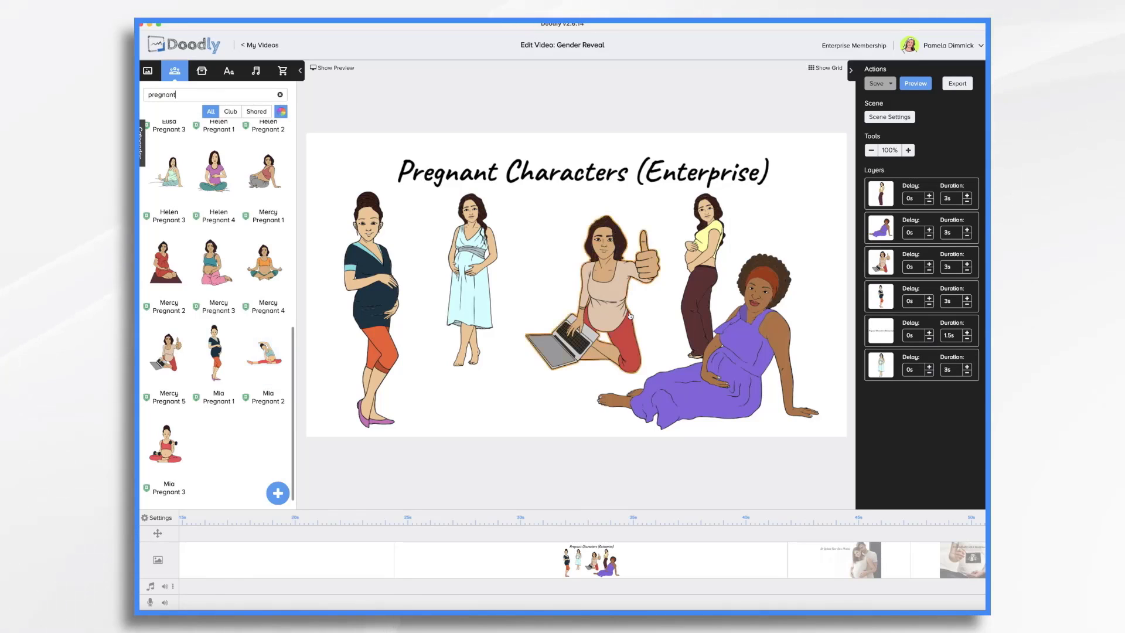
# - Open the upload-photo, sonogram, pink-or-blue and twins scenes in turn to review their contents
pyautogui.click(843, 574)
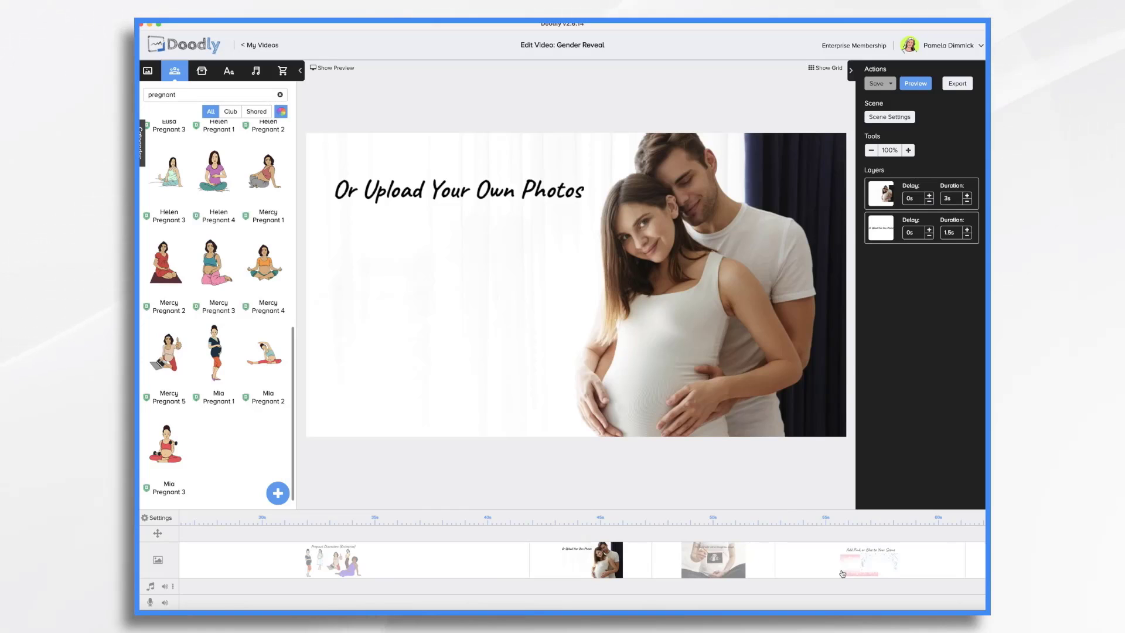
pyautogui.click(712, 562)
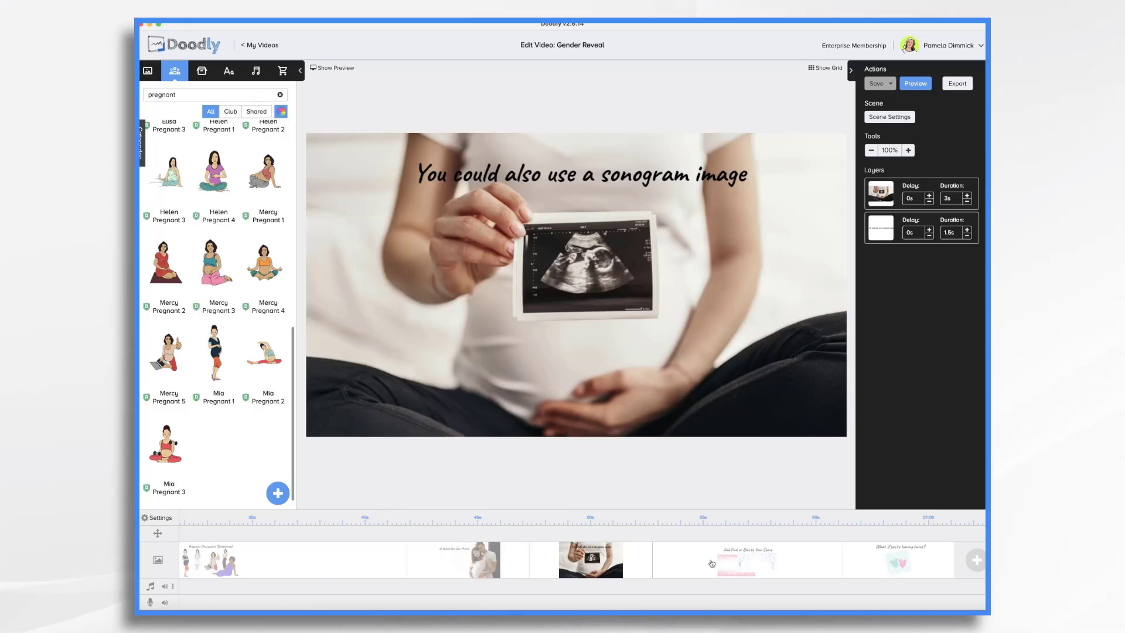
pyautogui.click(711, 564)
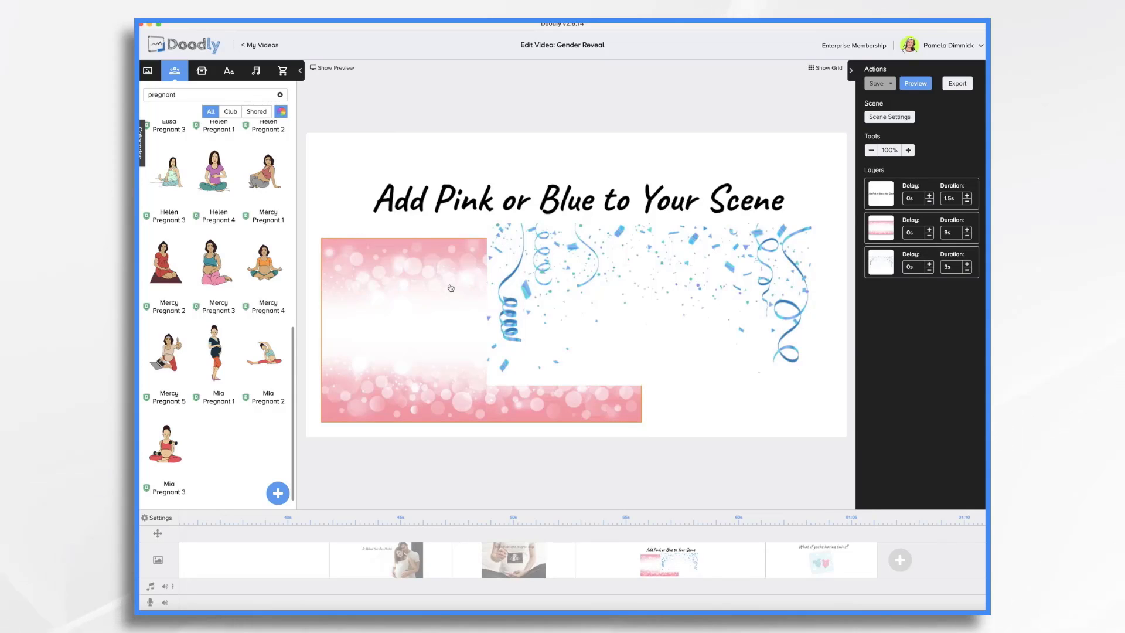
pyautogui.click(419, 266)
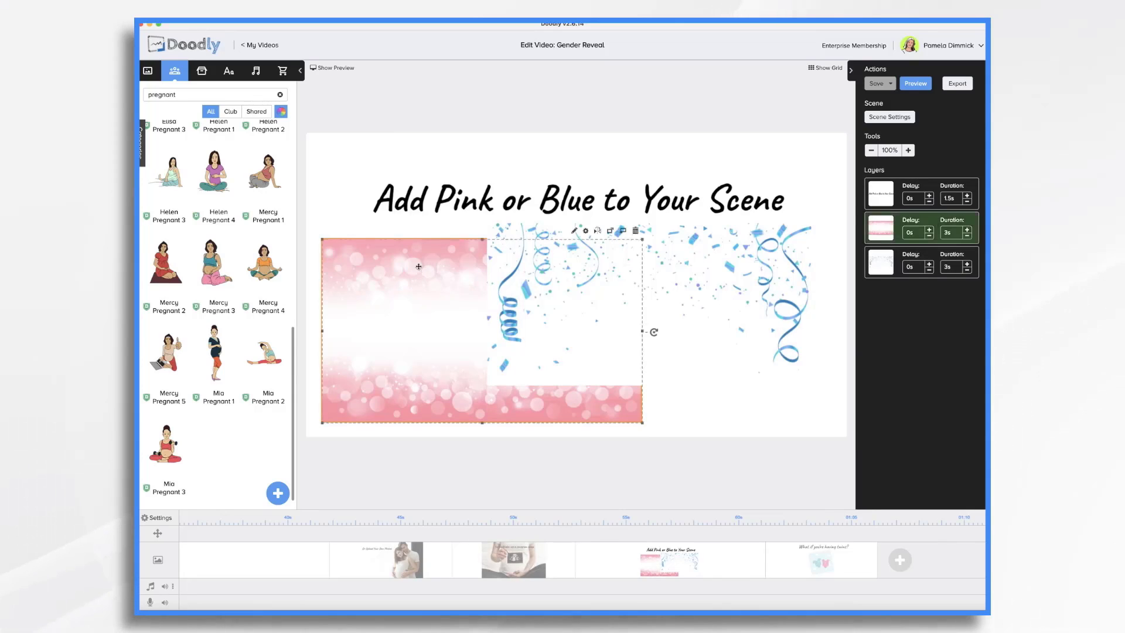
pyautogui.click(645, 264)
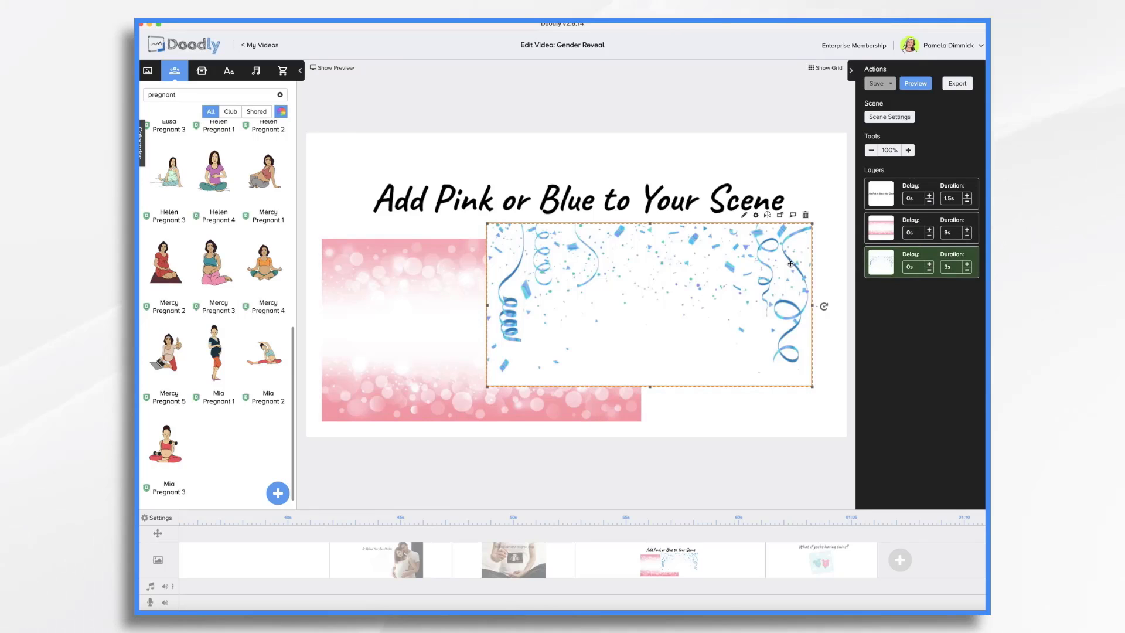
pyautogui.click(824, 570)
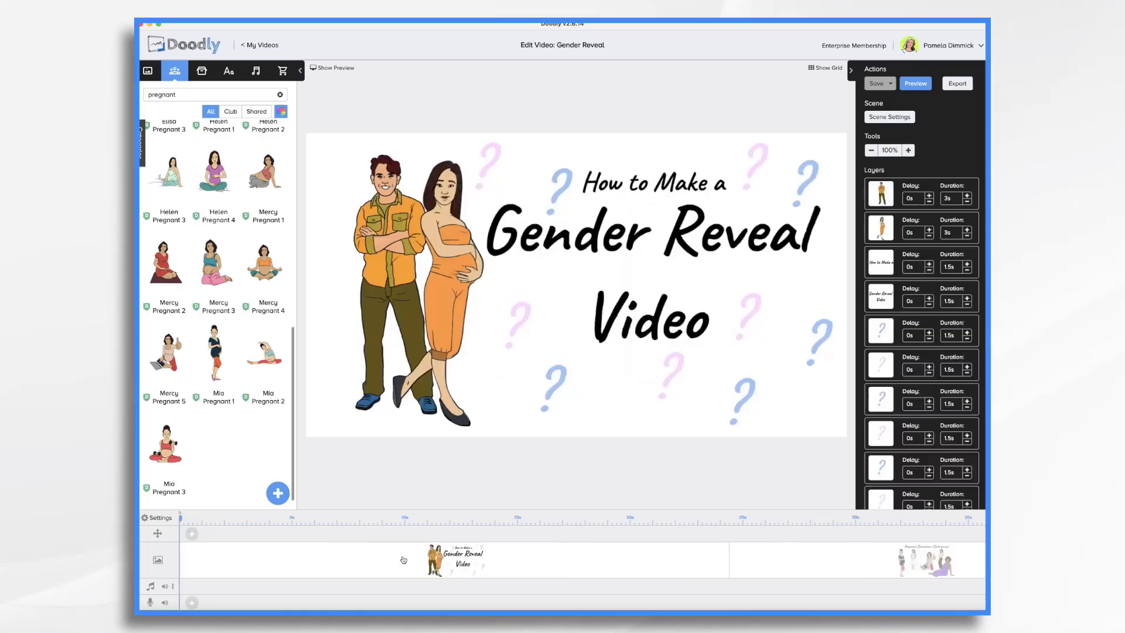
# - Delete the title scene and the pregnant characters scene from the start of the video
pyautogui.press('Delete')
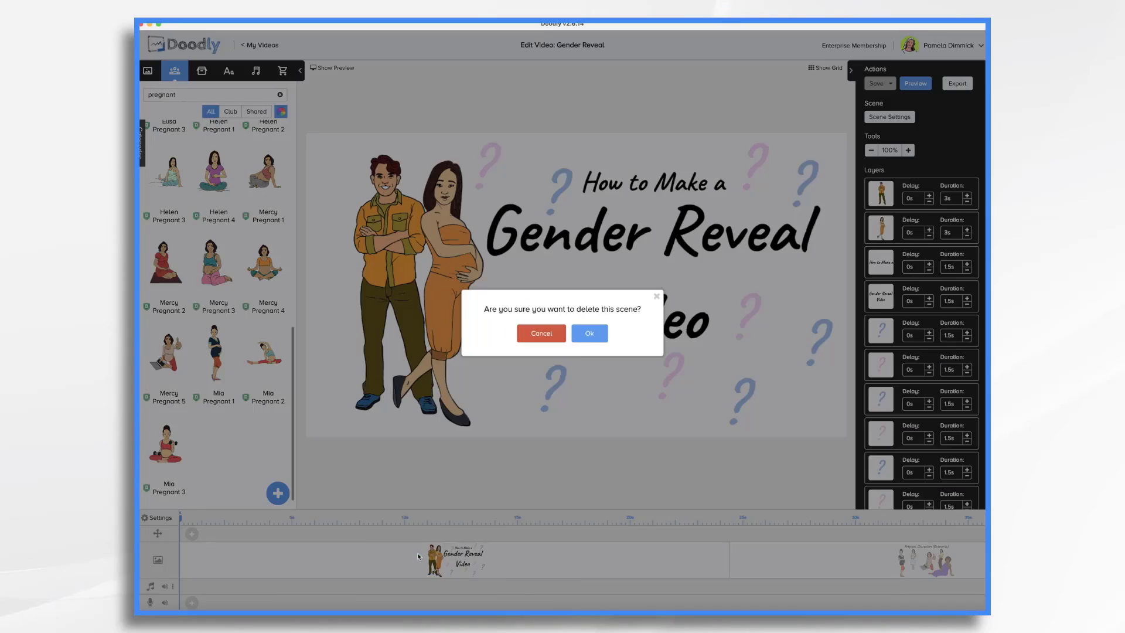
pyautogui.click(604, 329)
pyautogui.press('Delete')
pyautogui.click(586, 332)
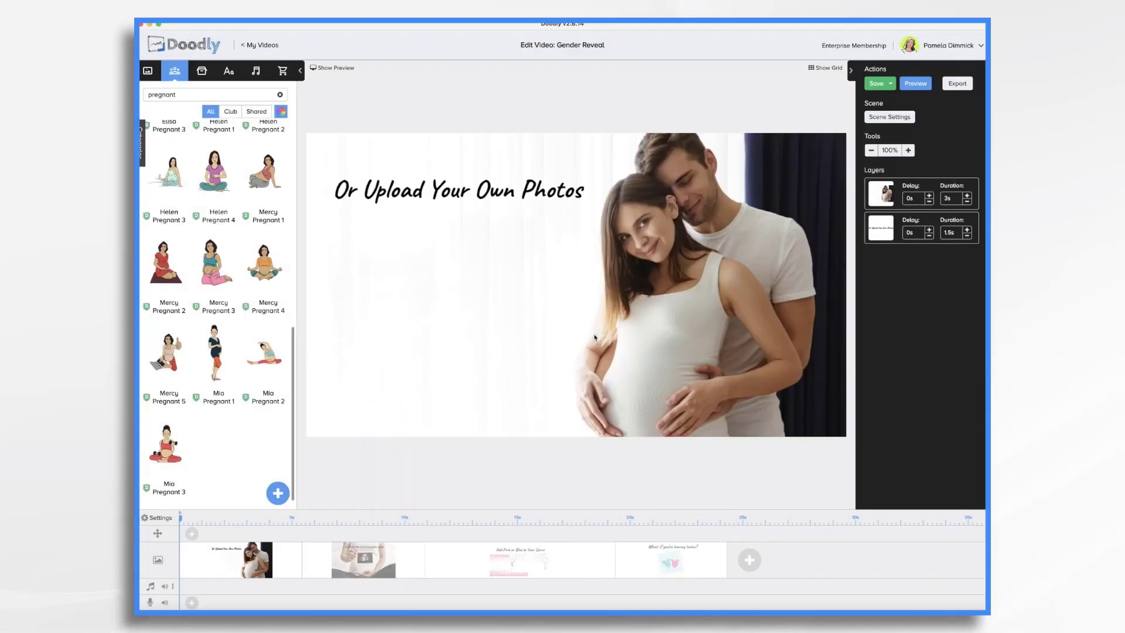
# - Delete the "What if you're having twins?" scene from the timeline
pyautogui.rightClick(678, 571)
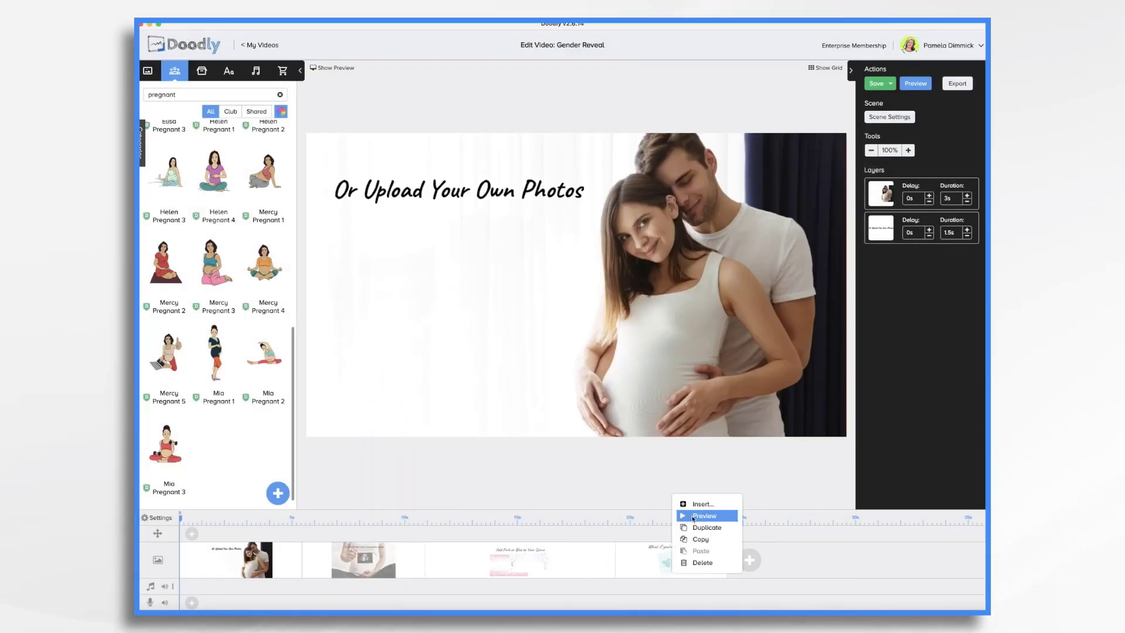
pyautogui.click(702, 563)
pyautogui.click(592, 332)
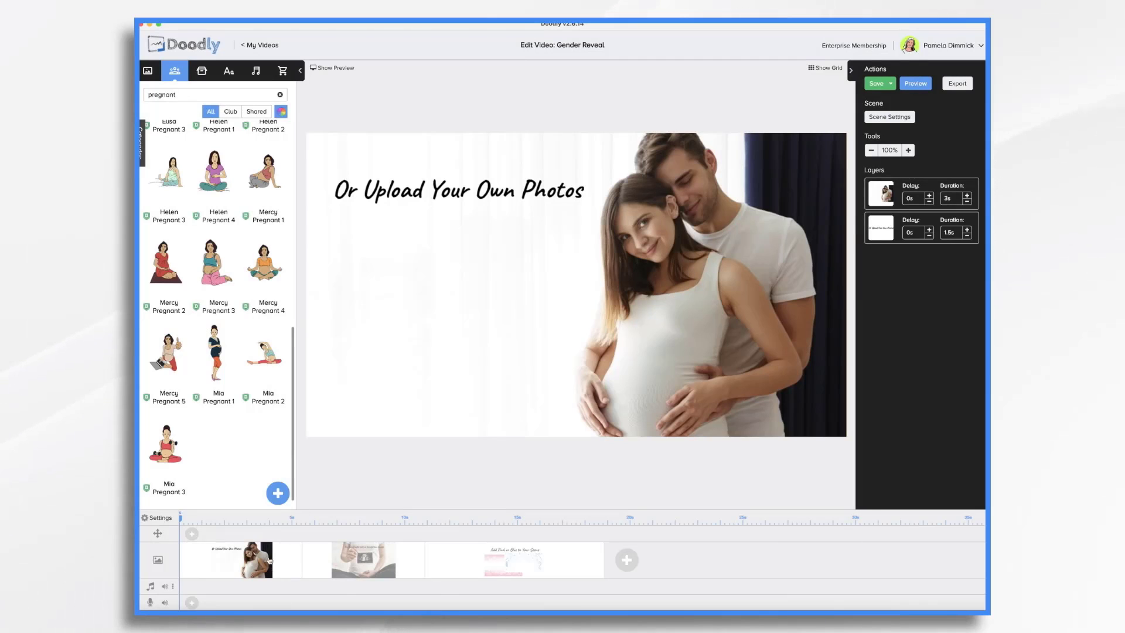
# - Search sounds for "gen" and add the Gender Reveal Audio track to the timeline
pyautogui.click(256, 71)
pyautogui.write('gen')
pyautogui.moveTo(206, 126); pyautogui.dragTo(251, 591)
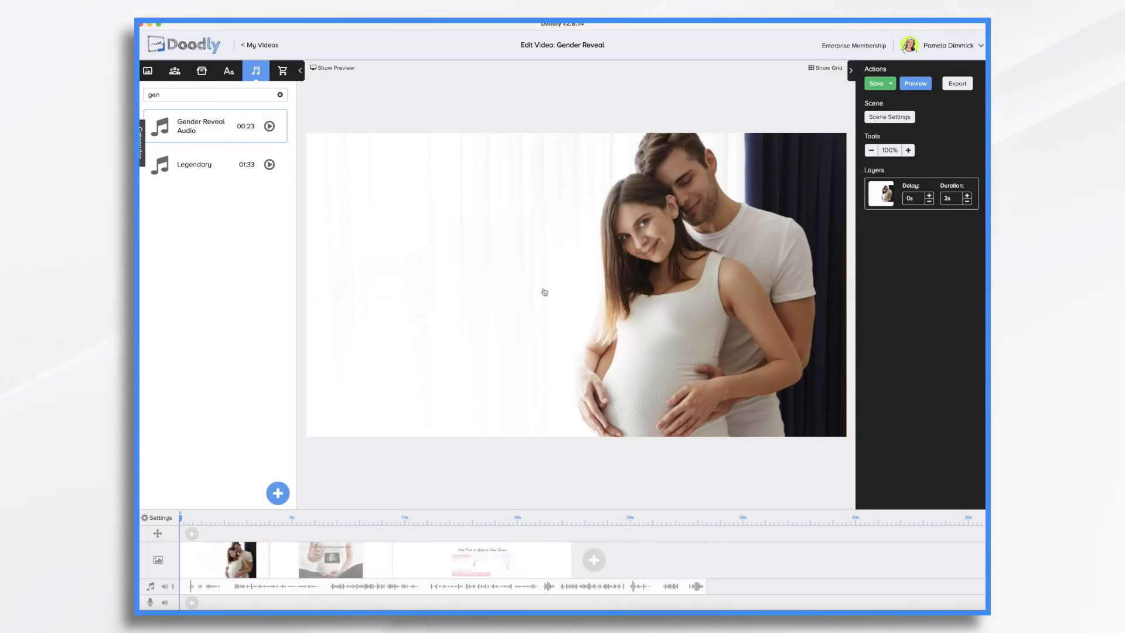
# - On the photo scene, replace the heading with Caveat-Bold text "We're excited to share the gender of our little one!" with word wrap, enlarged
pyautogui.click(228, 71)
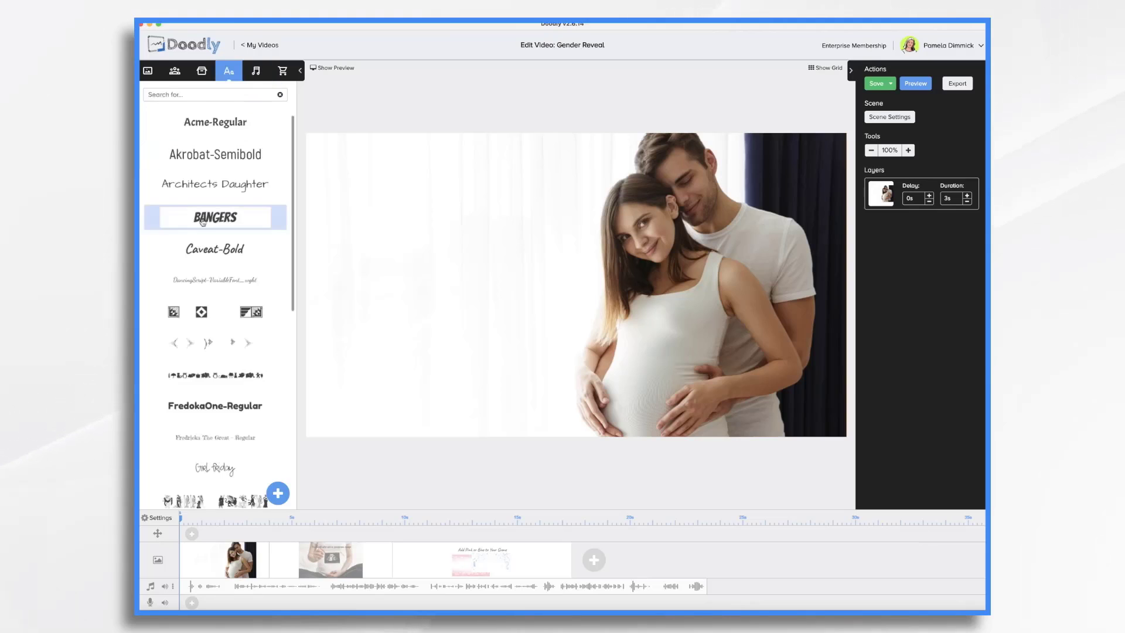
pyautogui.click(211, 250)
pyautogui.doubleClick(469, 211)
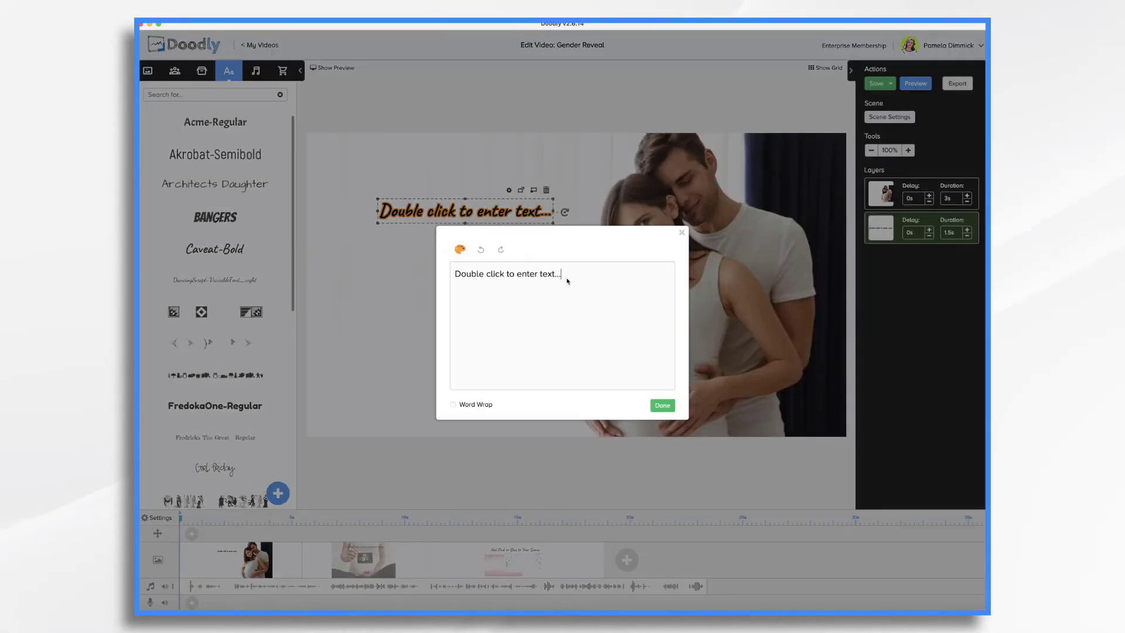
pyautogui.hotkey('ctrl', 'a')
pyautogui.write("We're excited to")
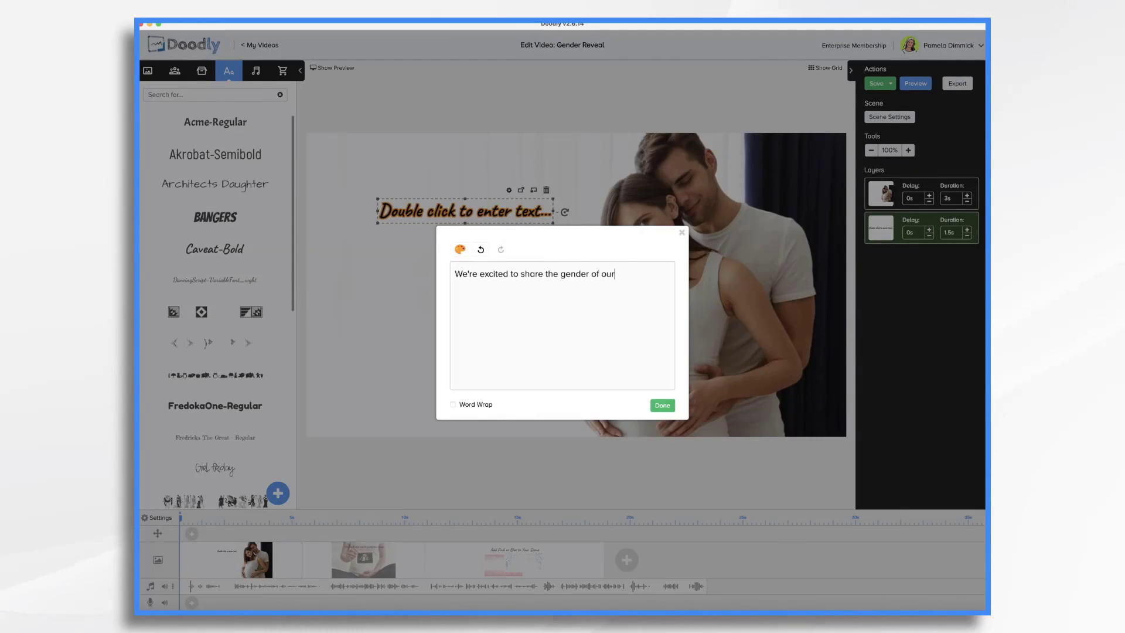
pyautogui.click(452, 405)
pyautogui.click(662, 406)
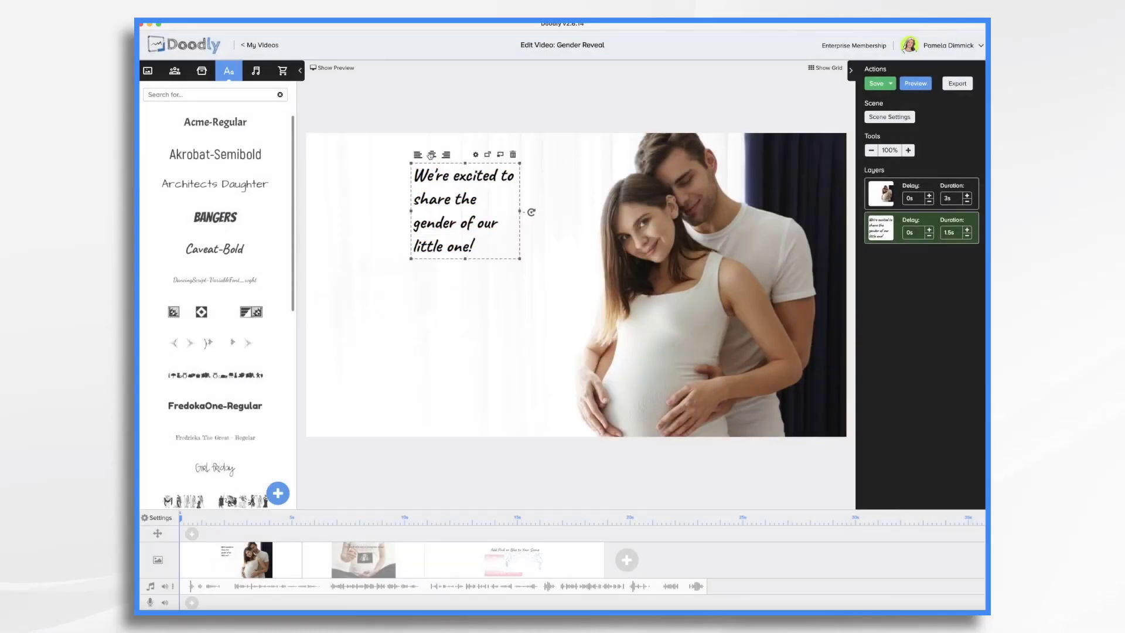
pyautogui.moveTo(520, 258); pyautogui.dragTo(578, 391)
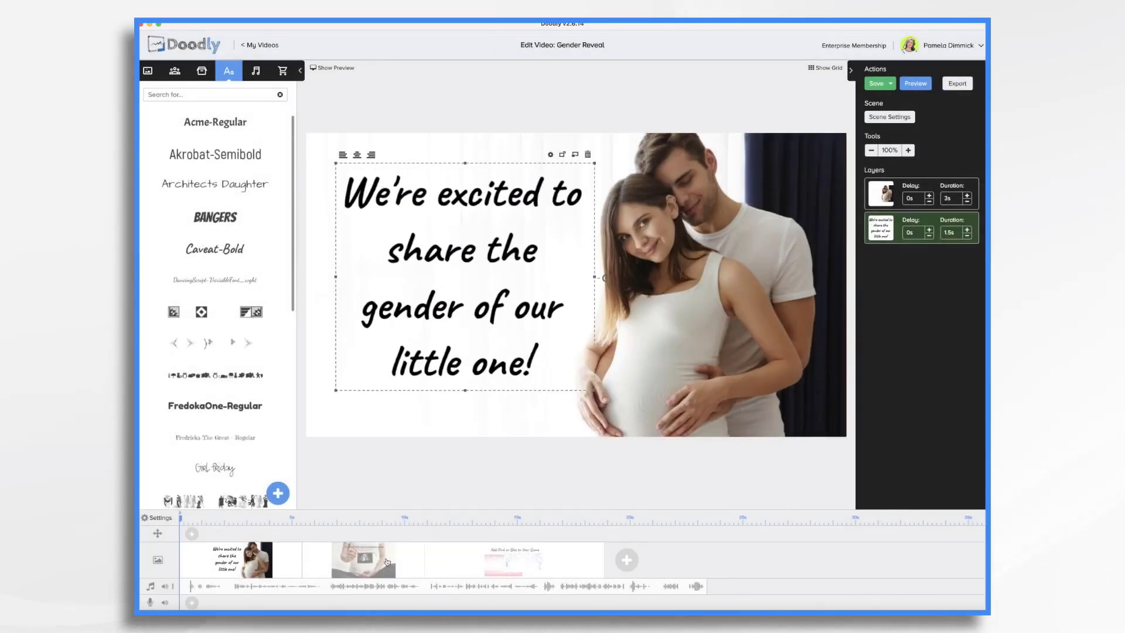
# - Change the sonogram scene's heading to "Are you ready to find out?" and enlarge it
pyautogui.click(387, 561)
pyautogui.doubleClick(627, 182)
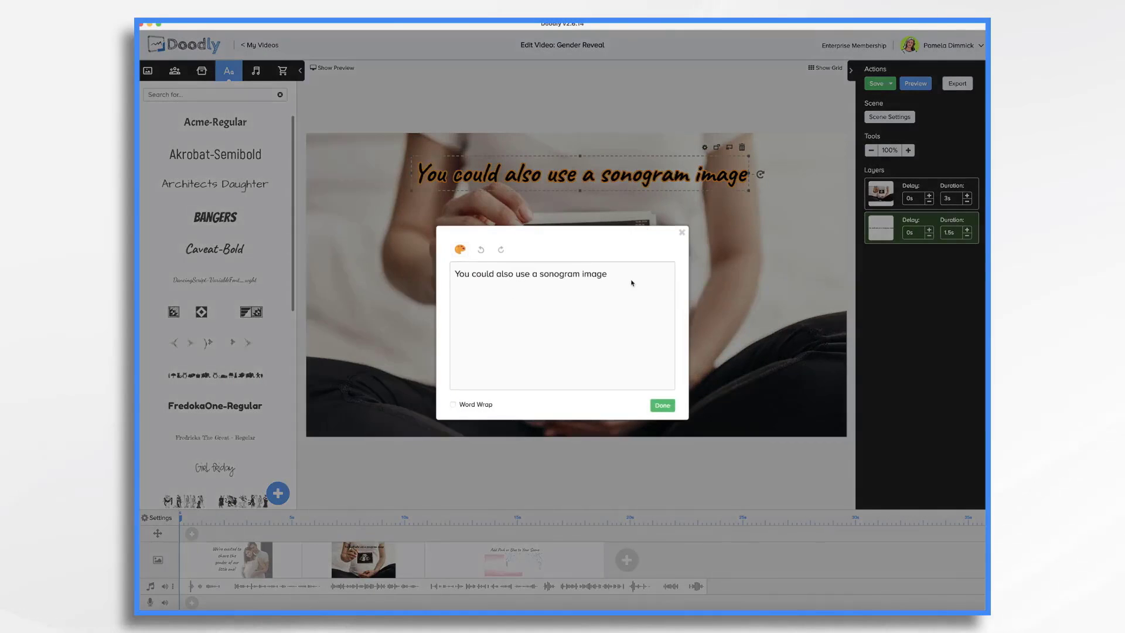
pyautogui.press('super+a')
pyautogui.press('BackSpace')
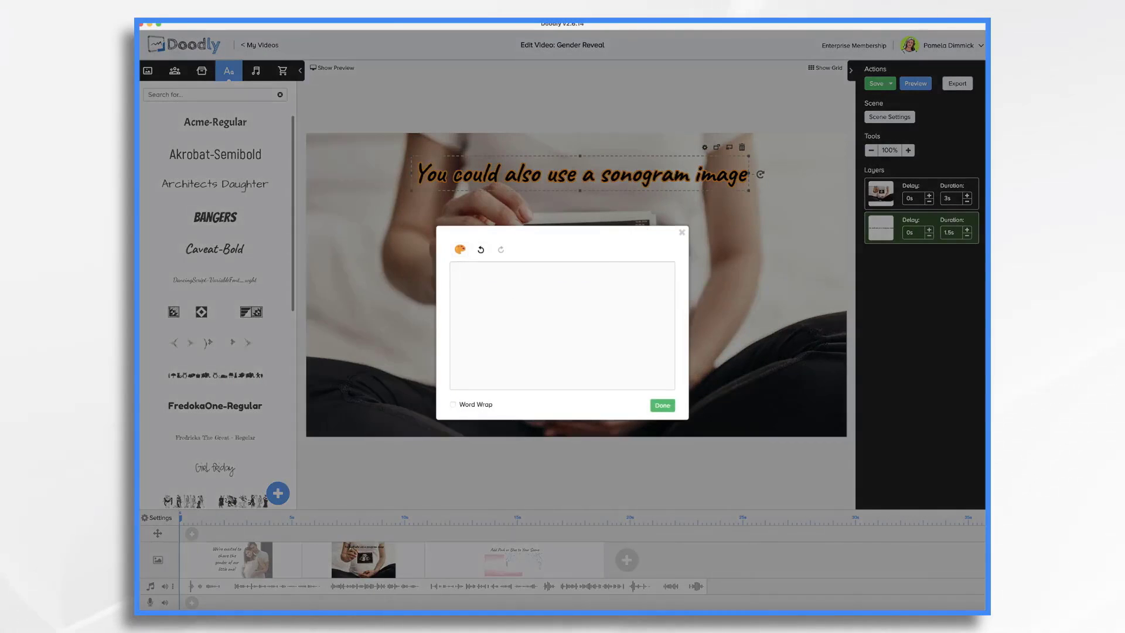
pyautogui.write('Are you ready to find out?')
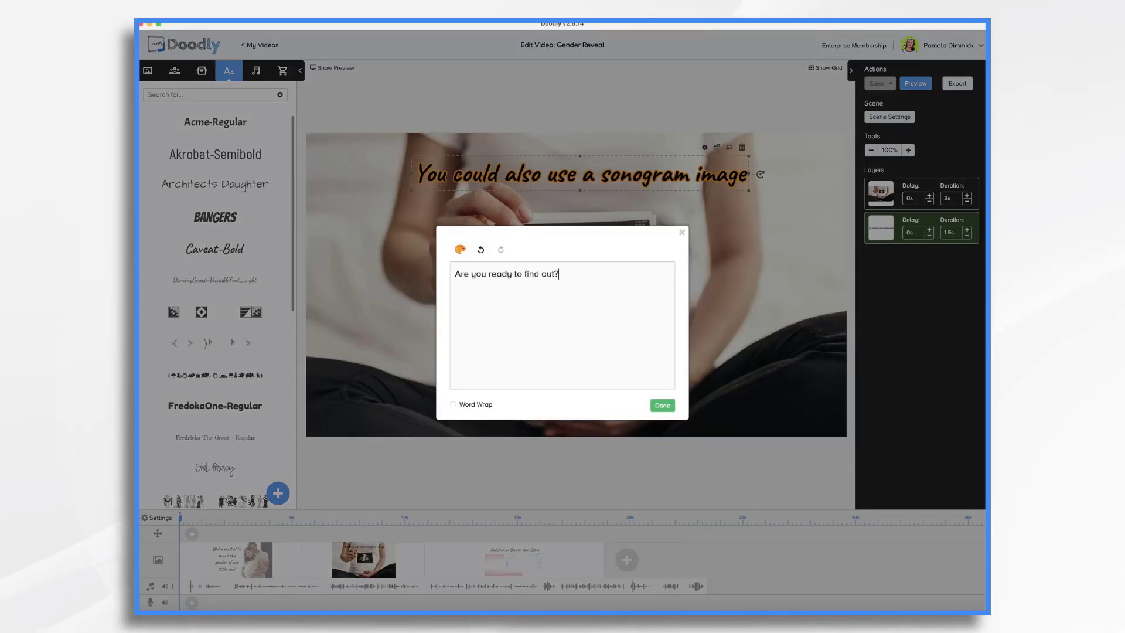
pyautogui.click(685, 178)
pyautogui.doubleClick(686, 180)
pyautogui.click(681, 231)
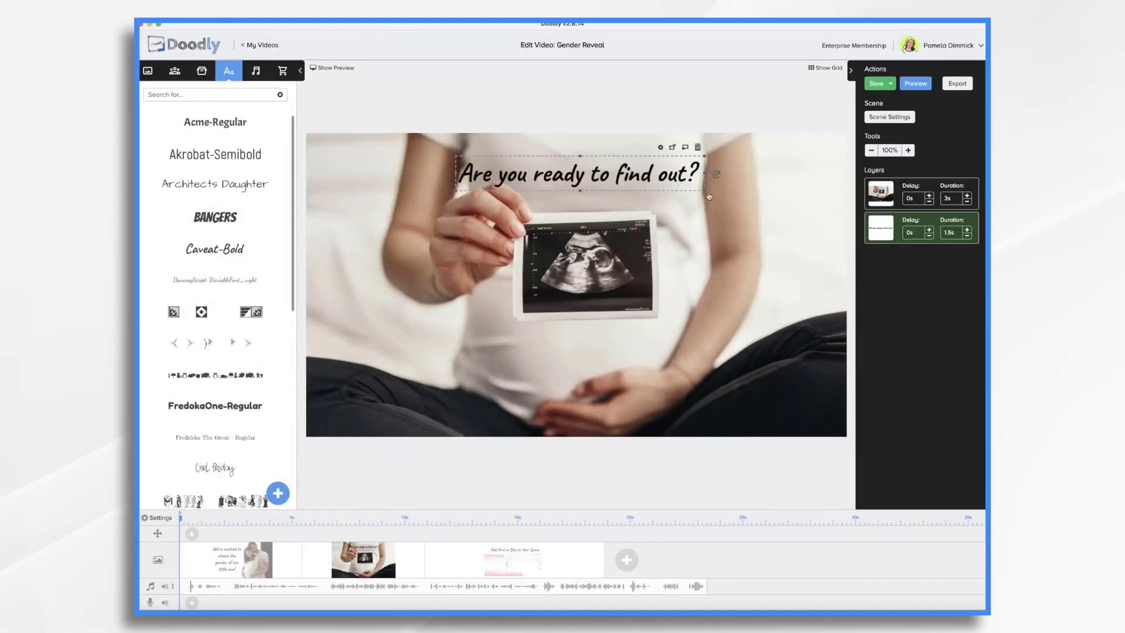
pyautogui.moveTo(701, 191); pyautogui.dragTo(625, 177)
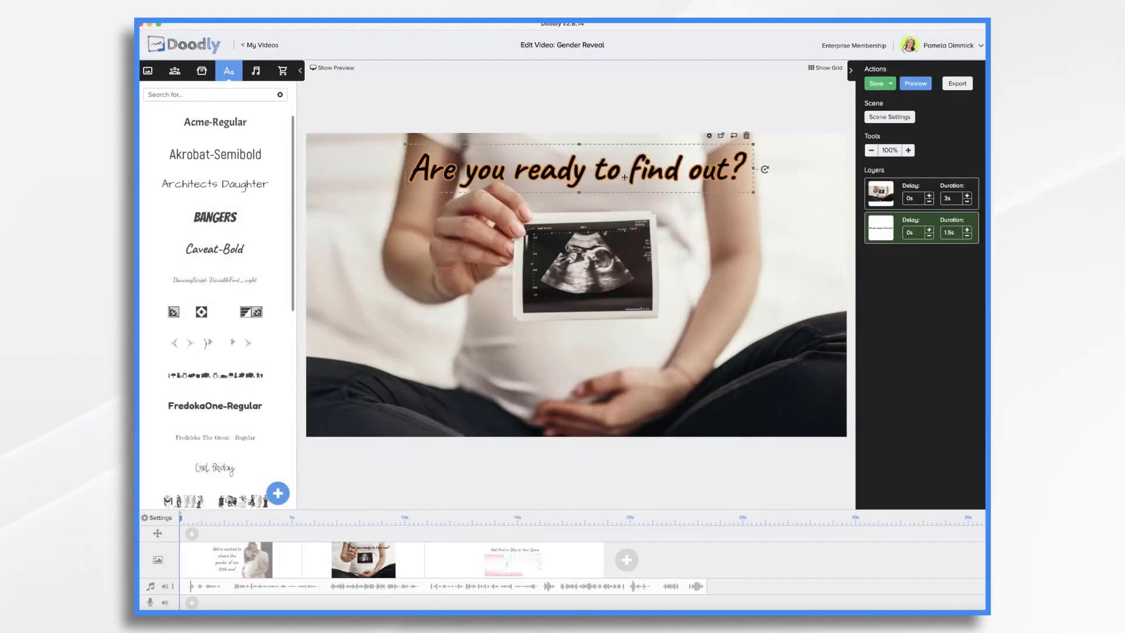
# - Remove the blue confetti image from the pink-or-blue scene
pyautogui.click(519, 559)
pyautogui.click(713, 287)
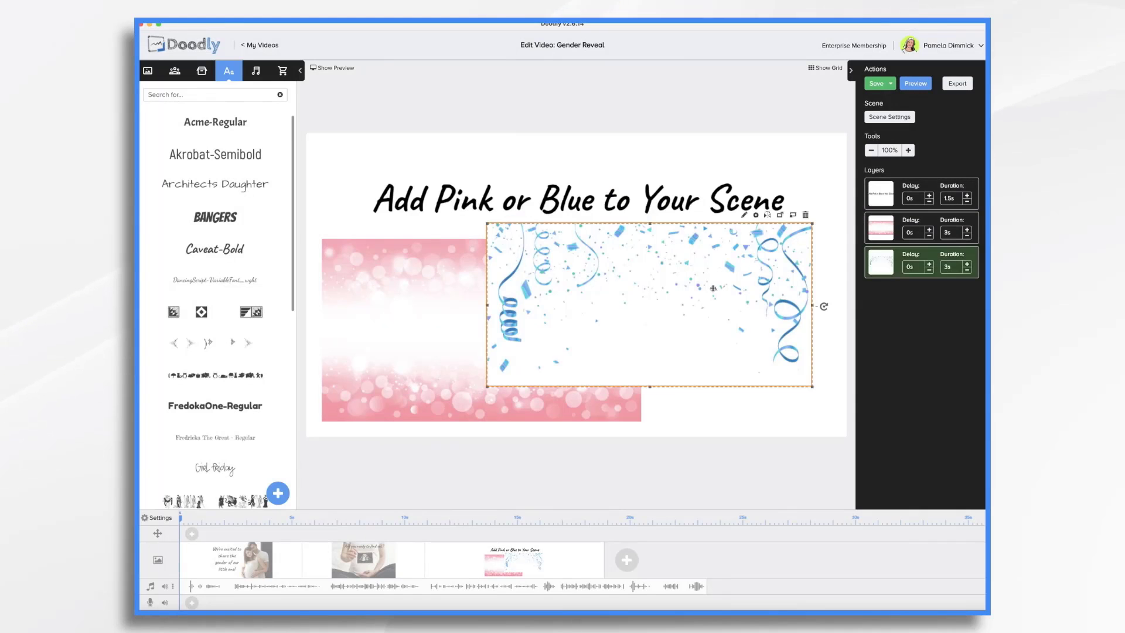
pyautogui.click(806, 215)
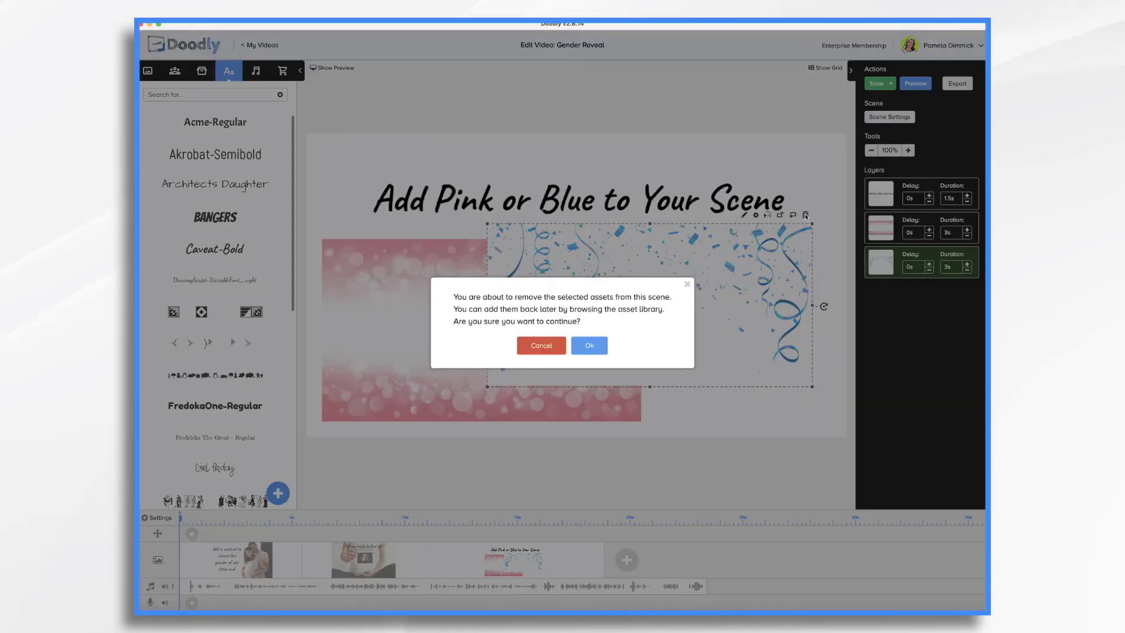
pyautogui.click(589, 346)
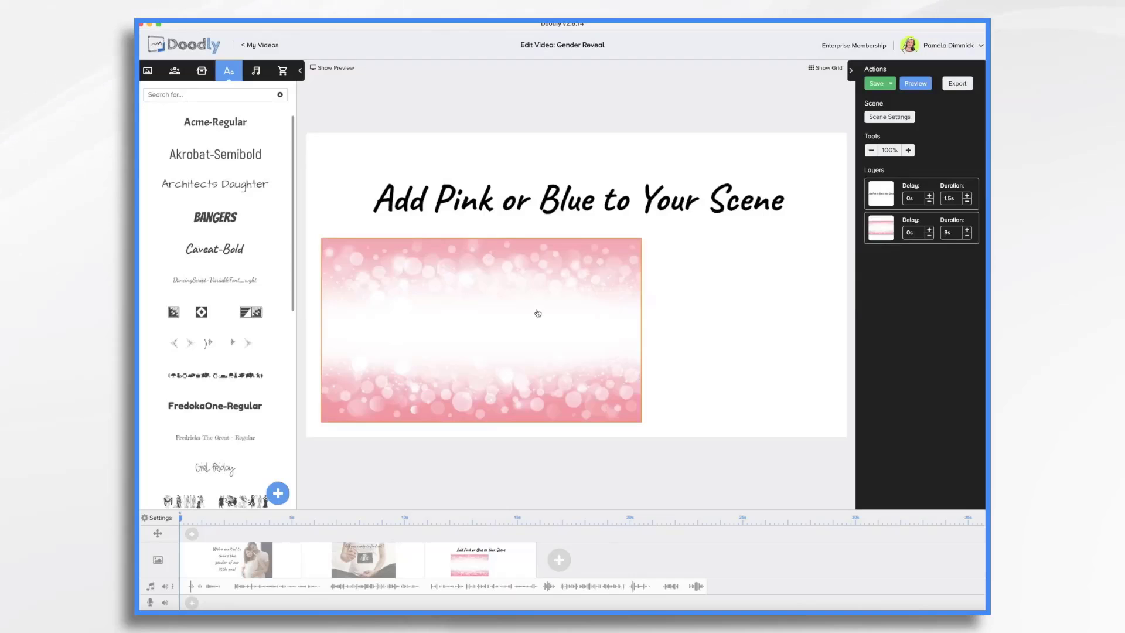
# - Move and stretch the pink background so it covers the whole canvas
pyautogui.moveTo(538, 313); pyautogui.dragTo(520, 196)
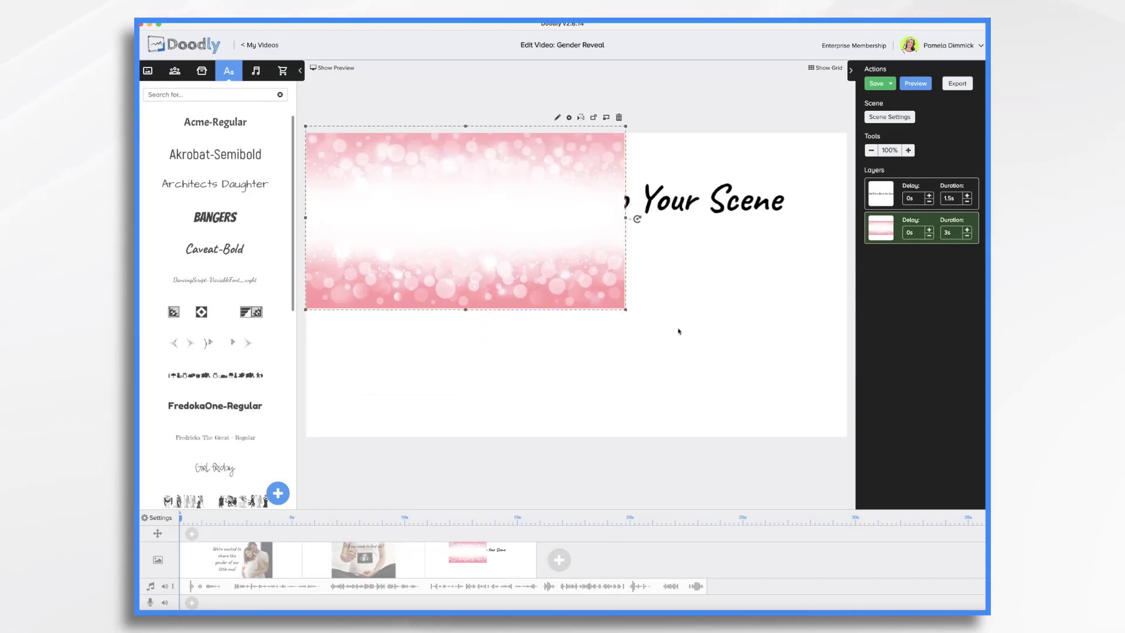
pyautogui.moveTo(625, 309); pyautogui.dragTo(854, 443)
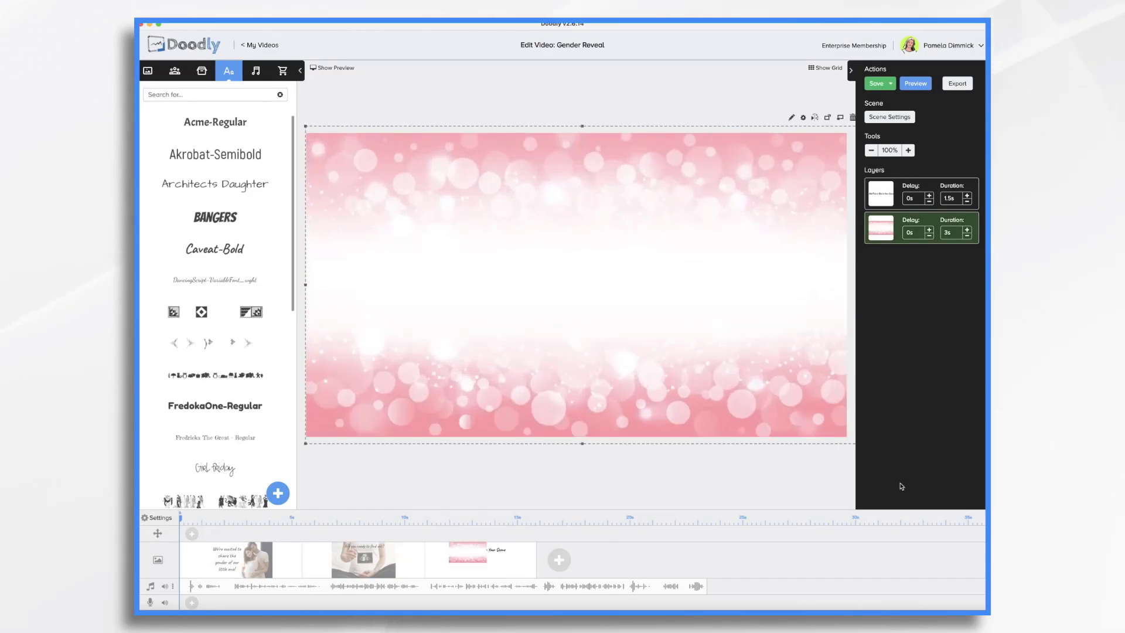
# - Reorder the layers and delete the "Add Pink or Blue to Your Scene" heading
pyautogui.click(893, 192)
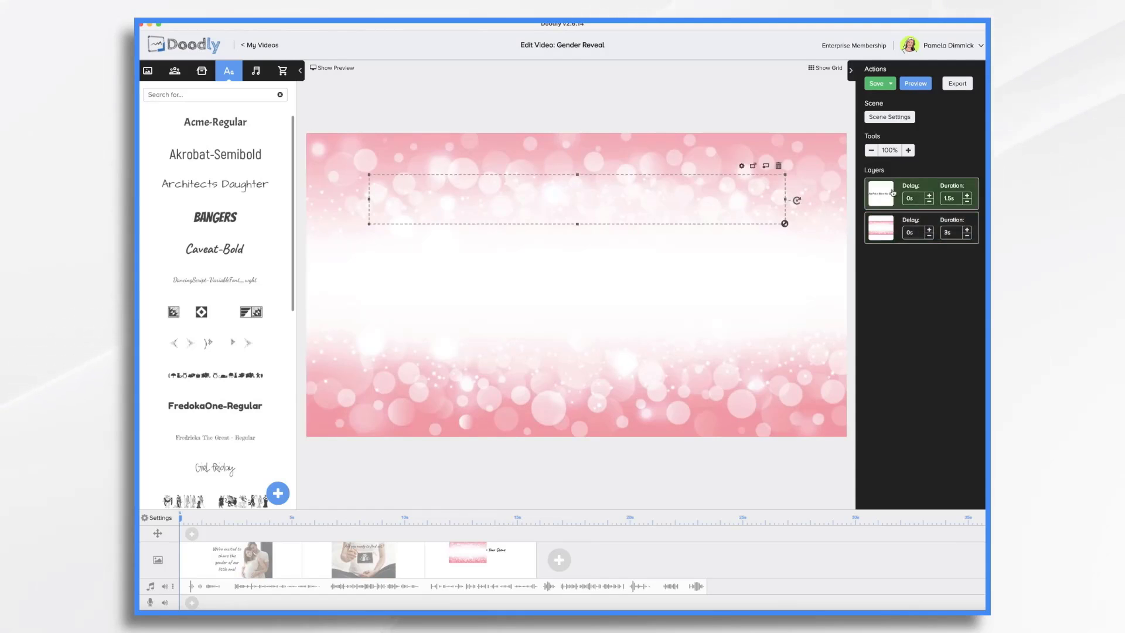
pyautogui.moveTo(893, 192); pyautogui.dragTo(892, 232)
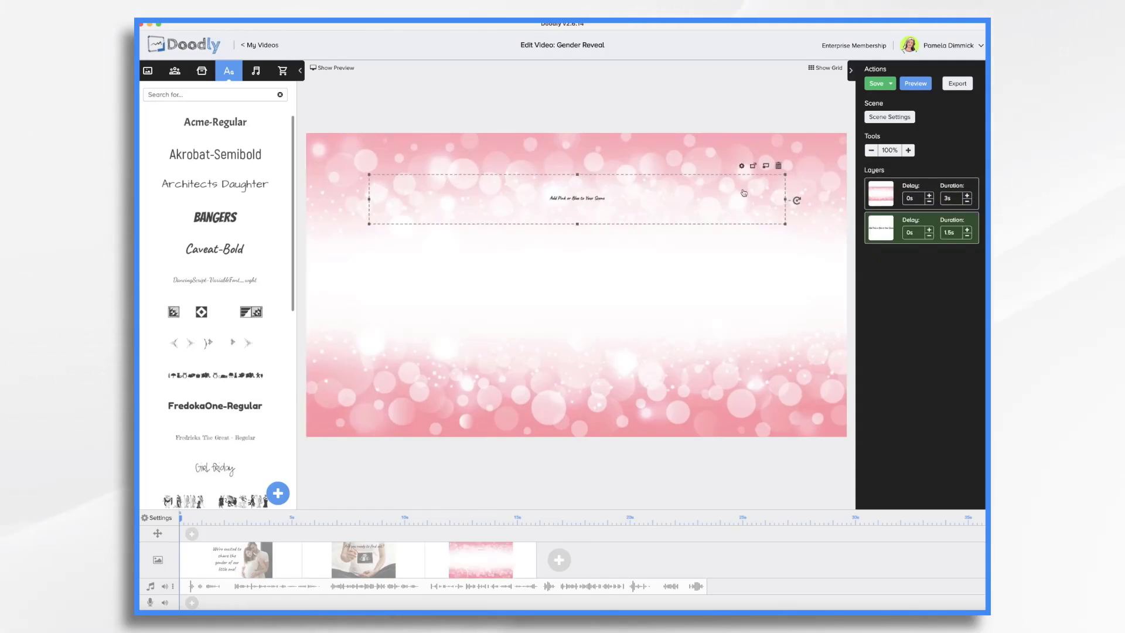
pyautogui.click(780, 165)
pyautogui.click(581, 340)
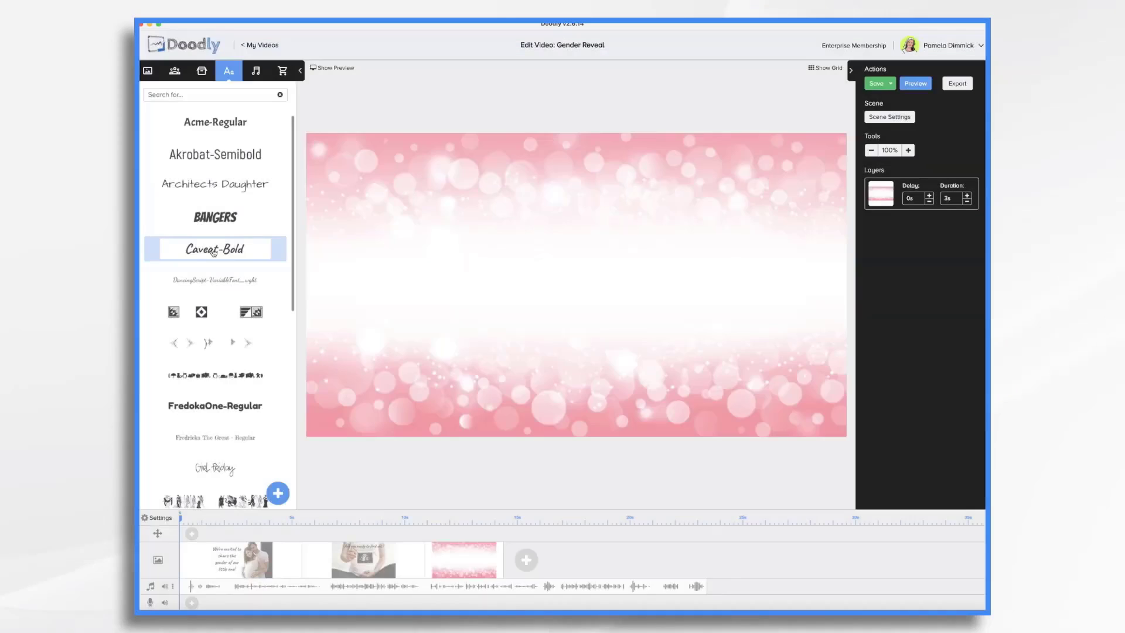
# - Add centred Caveat-Bold text "It's a GIRL!" to the pink scene and enlarge it
pyautogui.moveTo(252, 249); pyautogui.dragTo(578, 288)
pyautogui.doubleClick(572, 288)
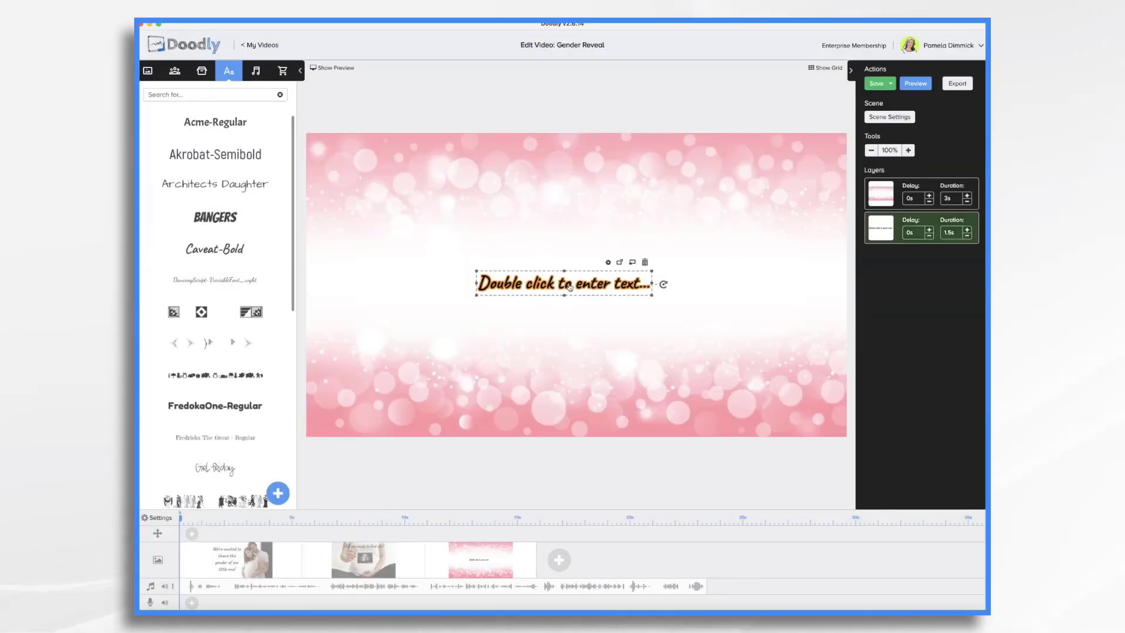
pyautogui.write("It's a GIRL!")
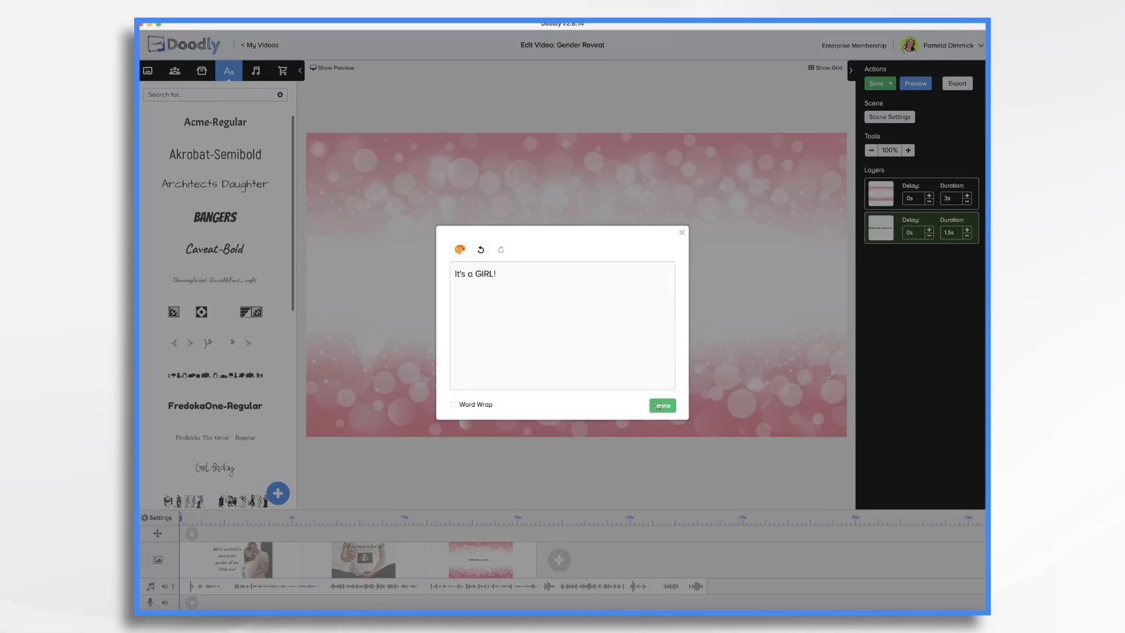
pyautogui.click(659, 406)
pyautogui.moveTo(606, 297); pyautogui.dragTo(775, 341)
pyautogui.moveTo(606, 294); pyautogui.dragTo(519, 262)
pyautogui.doubleClick(519, 263)
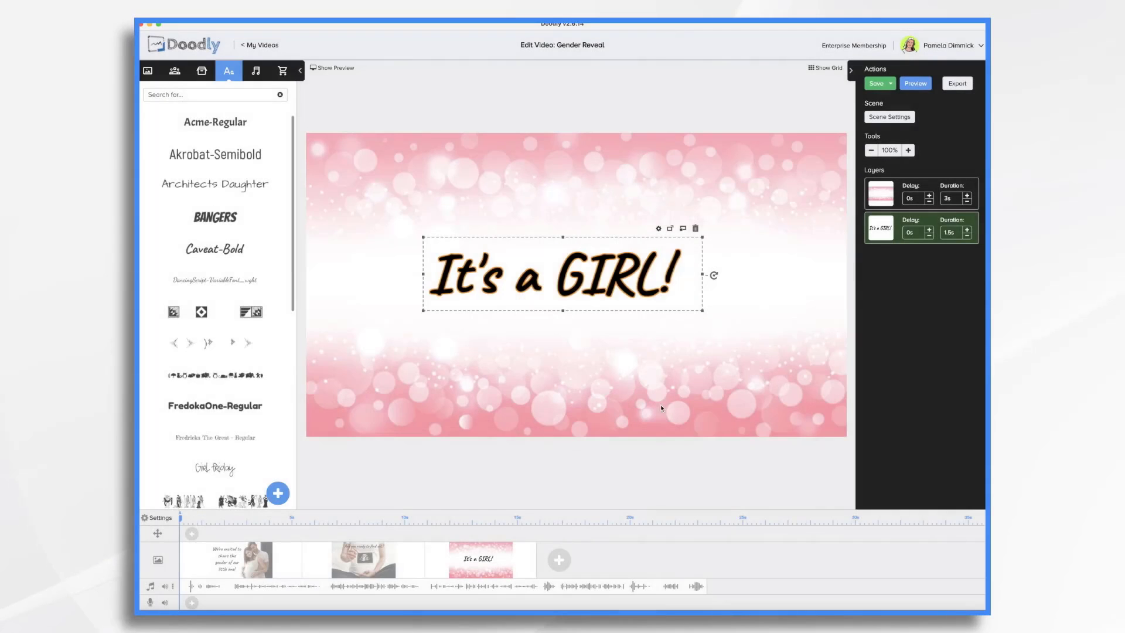
pyautogui.click(661, 405)
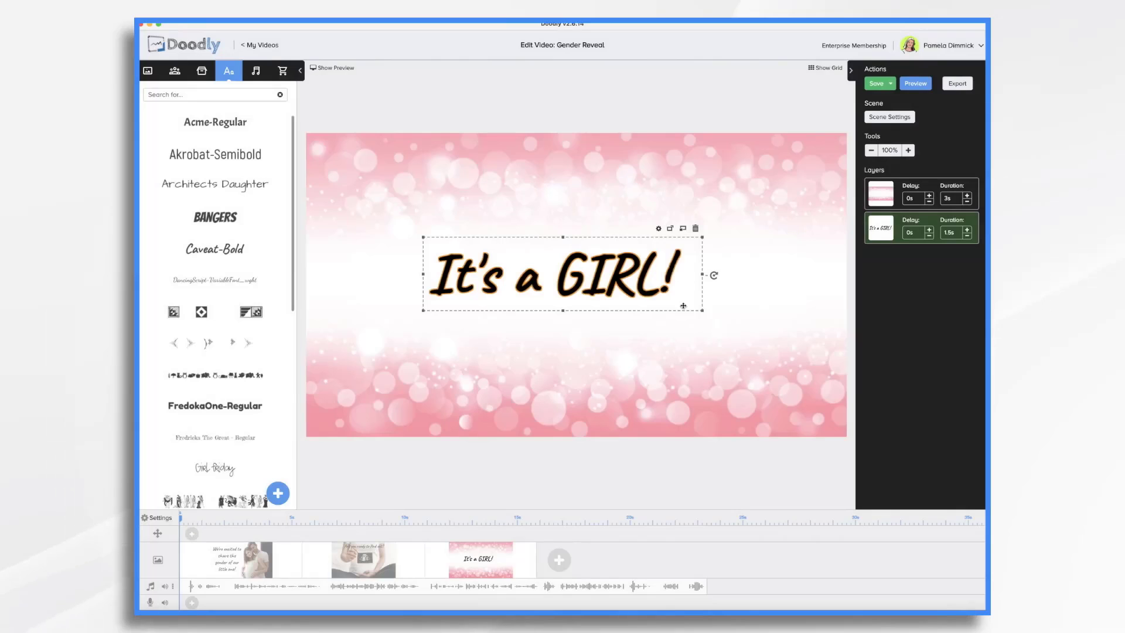
# - Enlarge the "It's a GIRL!" text further so it spans most of the pink scene's width
pyautogui.moveTo(702, 310); pyautogui.dragTo(826, 351)
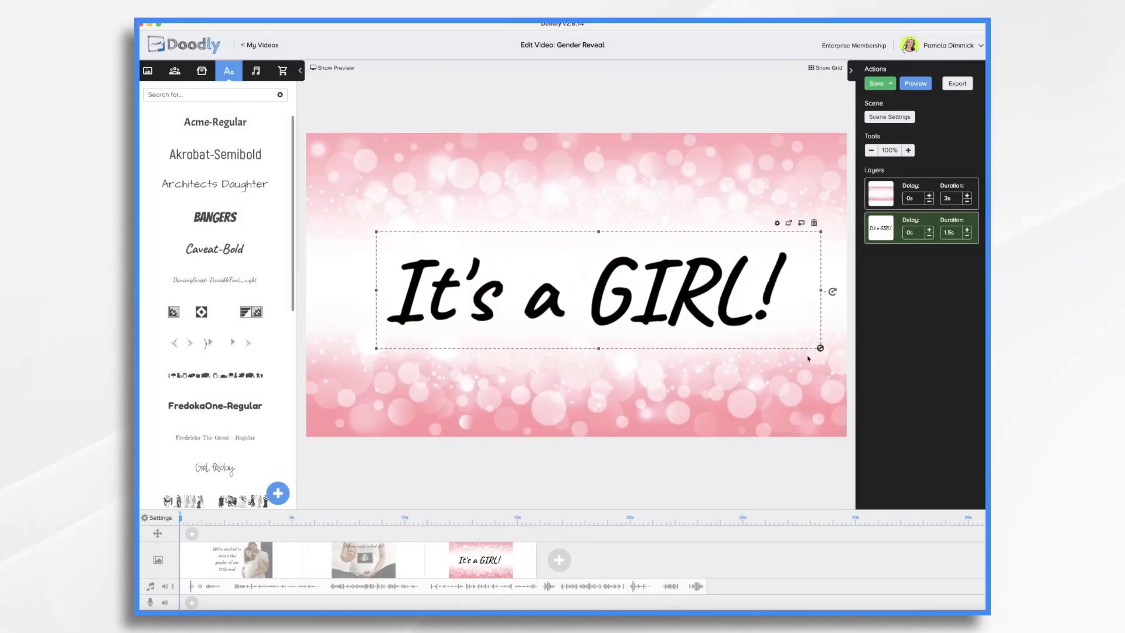
pyautogui.click(256, 564)
pyautogui.click(354, 567)
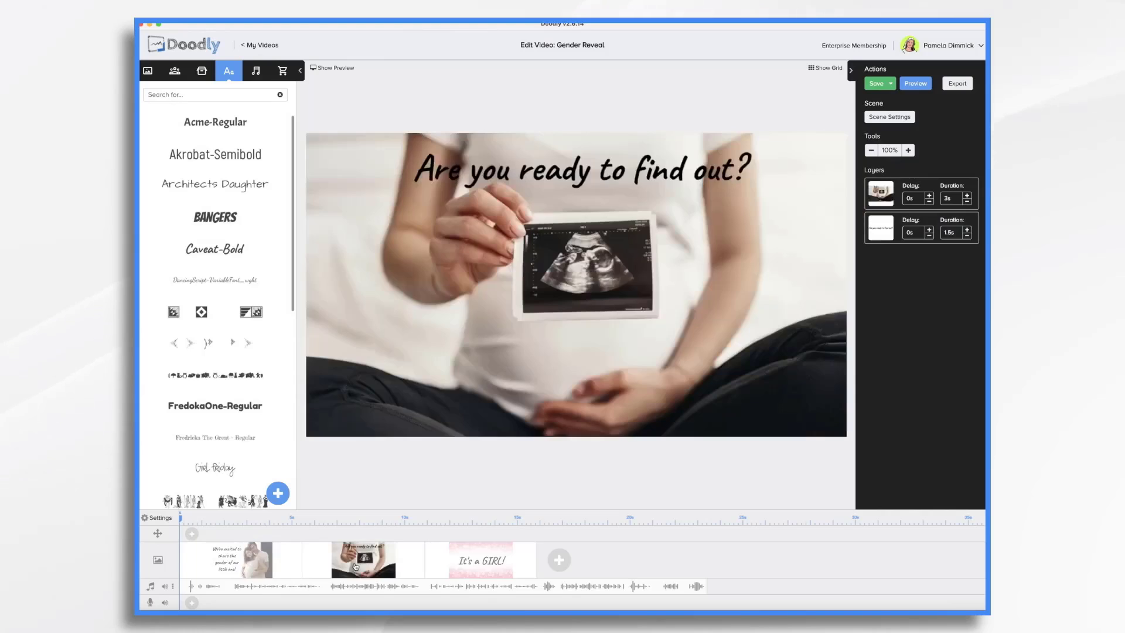
pyautogui.click(495, 563)
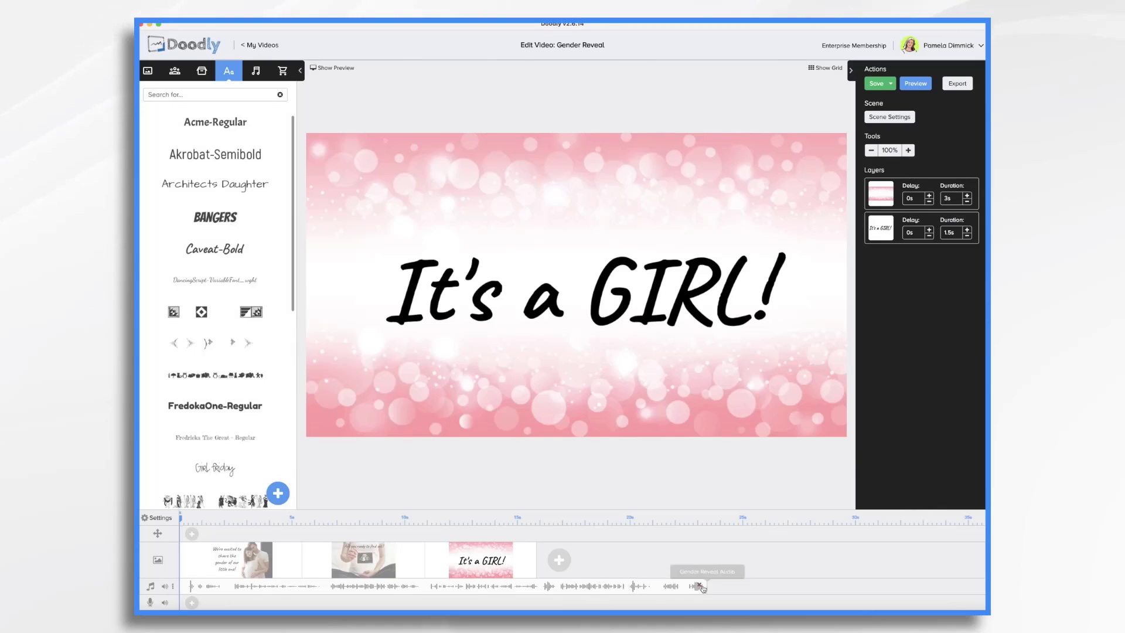
# - Change the couple photo's reveal mode in the first scene to Fade and save the asset
pyautogui.click(253, 562)
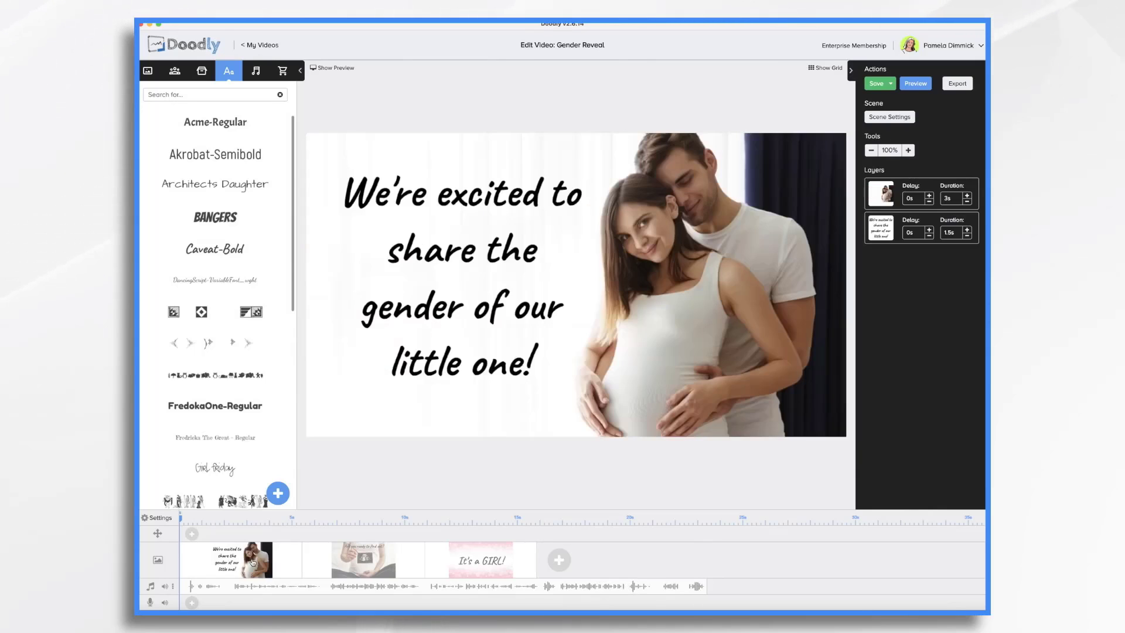
pyautogui.click(735, 276)
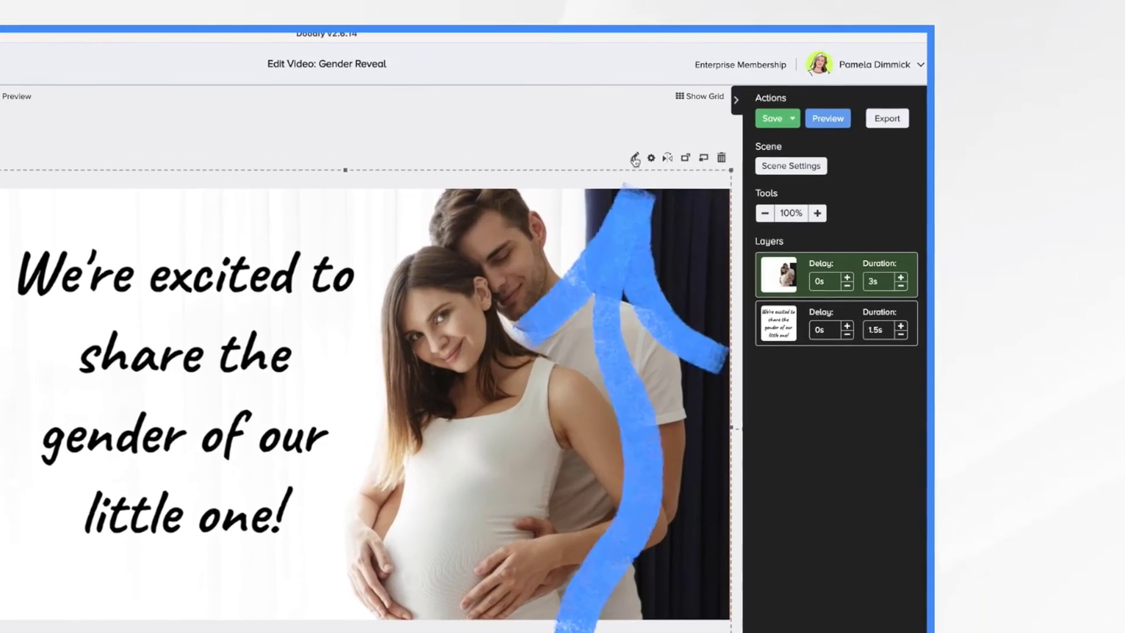
pyautogui.click(749, 120)
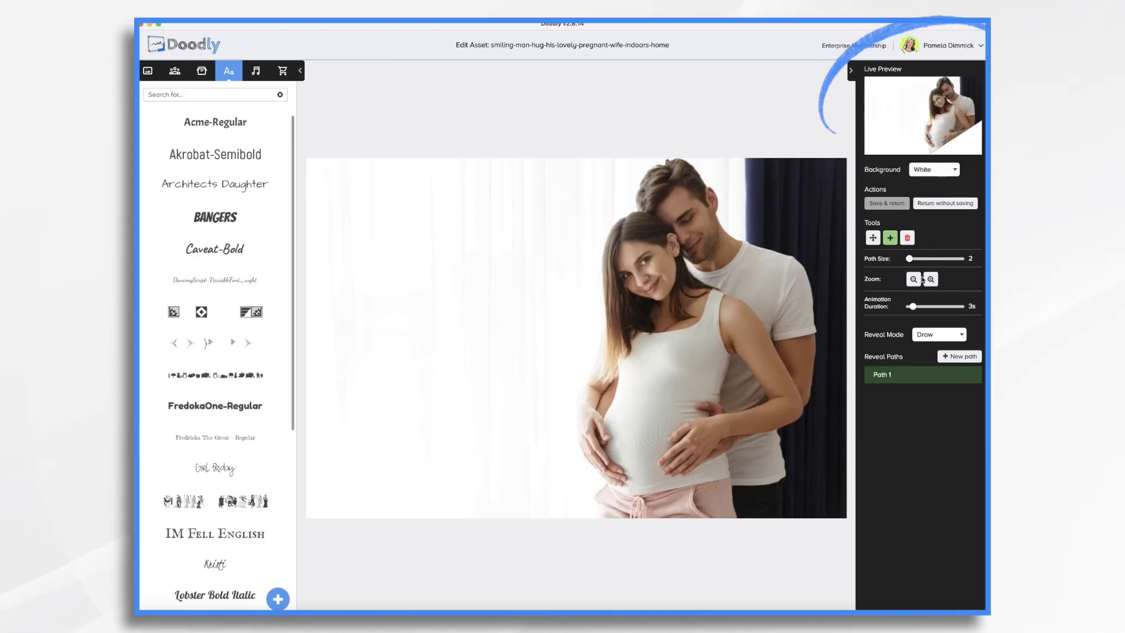
pyautogui.click(919, 336)
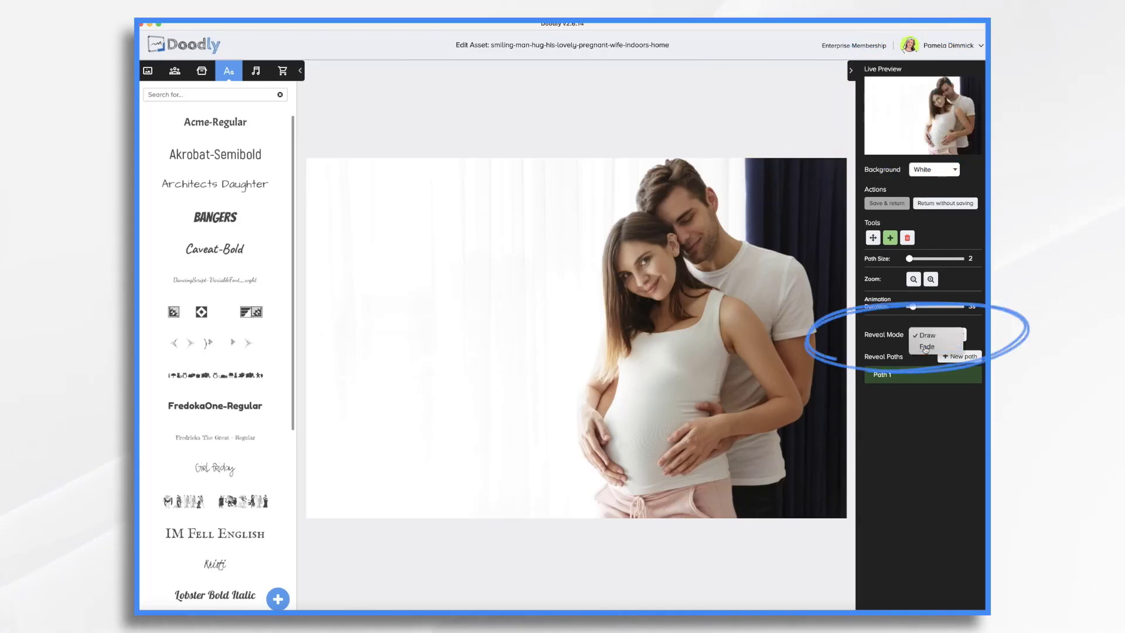
pyautogui.click(926, 350)
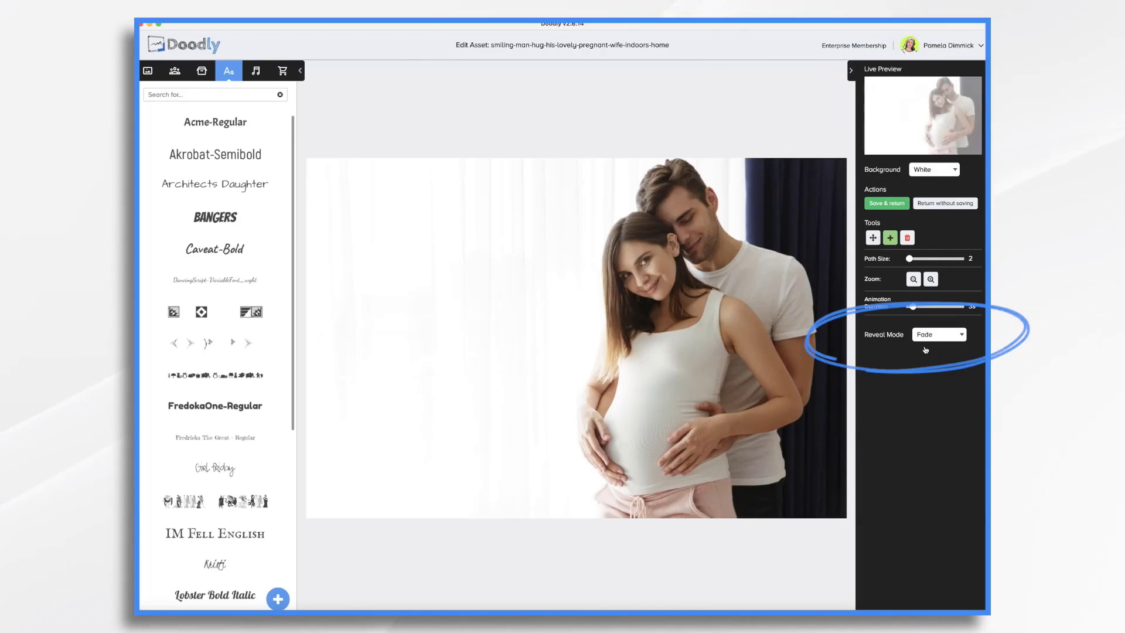
pyautogui.click(884, 204)
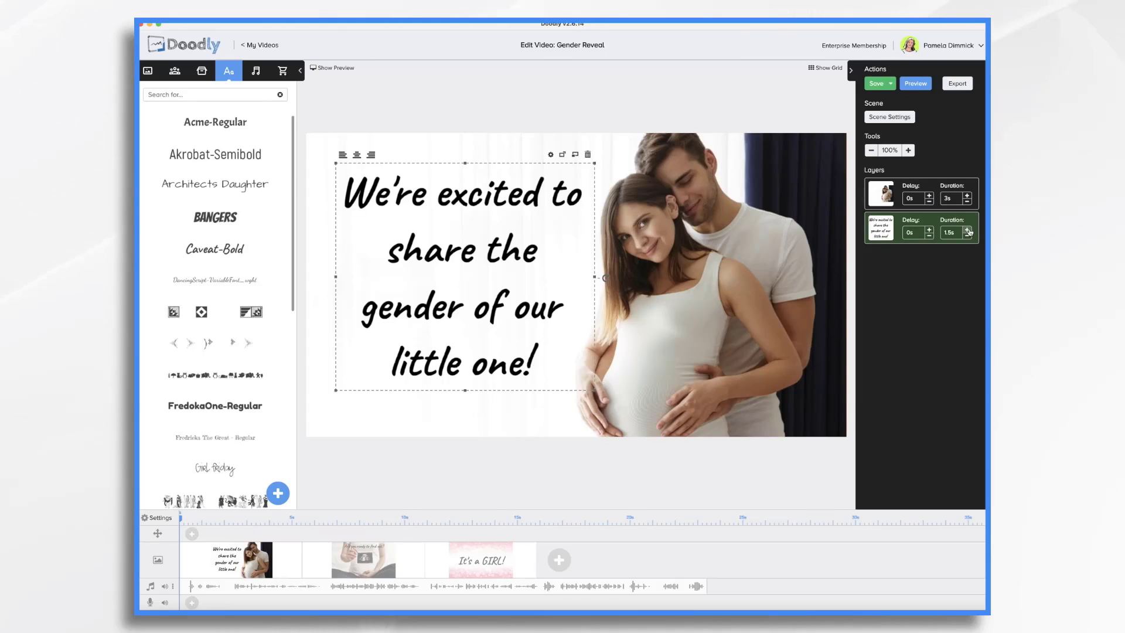
# - Increase the first scene's text layer delay to 1.5s
pyautogui.click(930, 229)
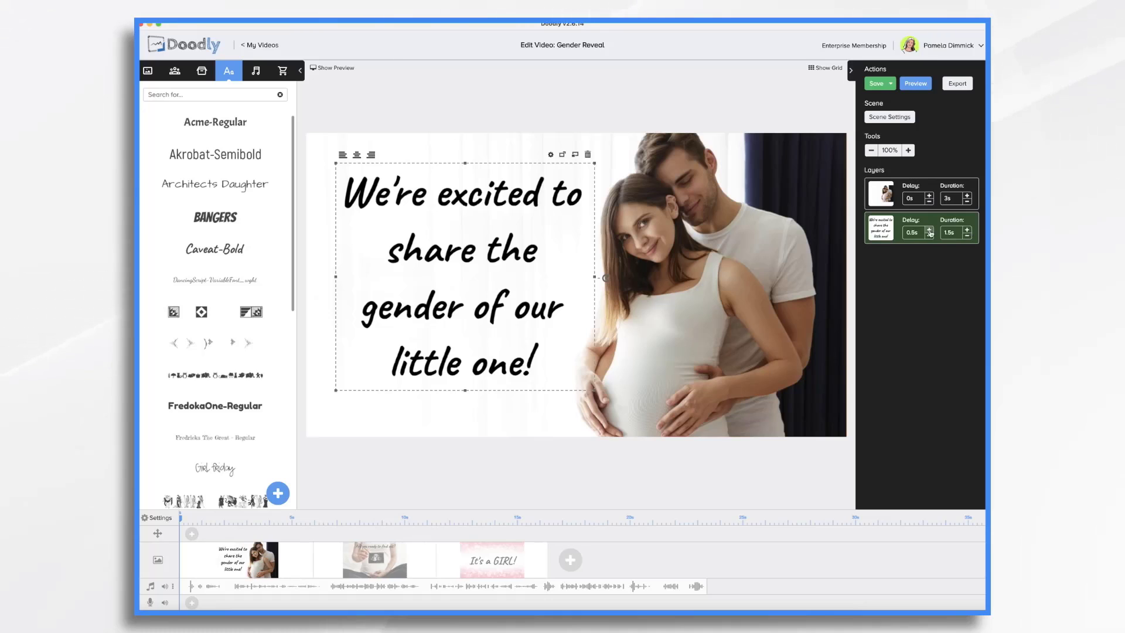
pyautogui.click(929, 230)
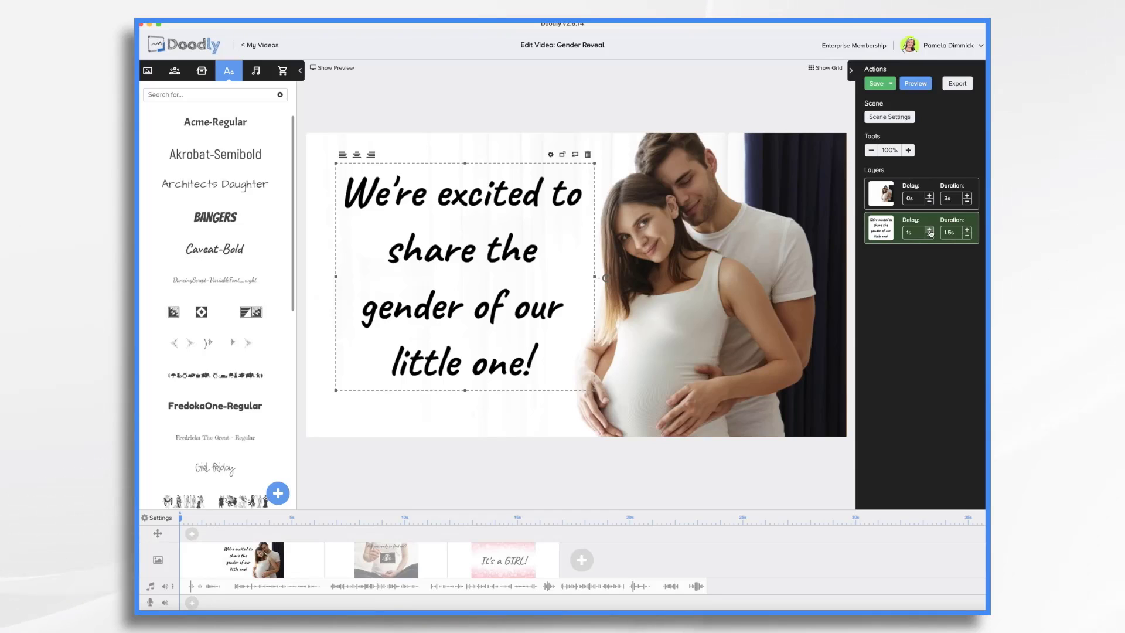
pyautogui.click(929, 230)
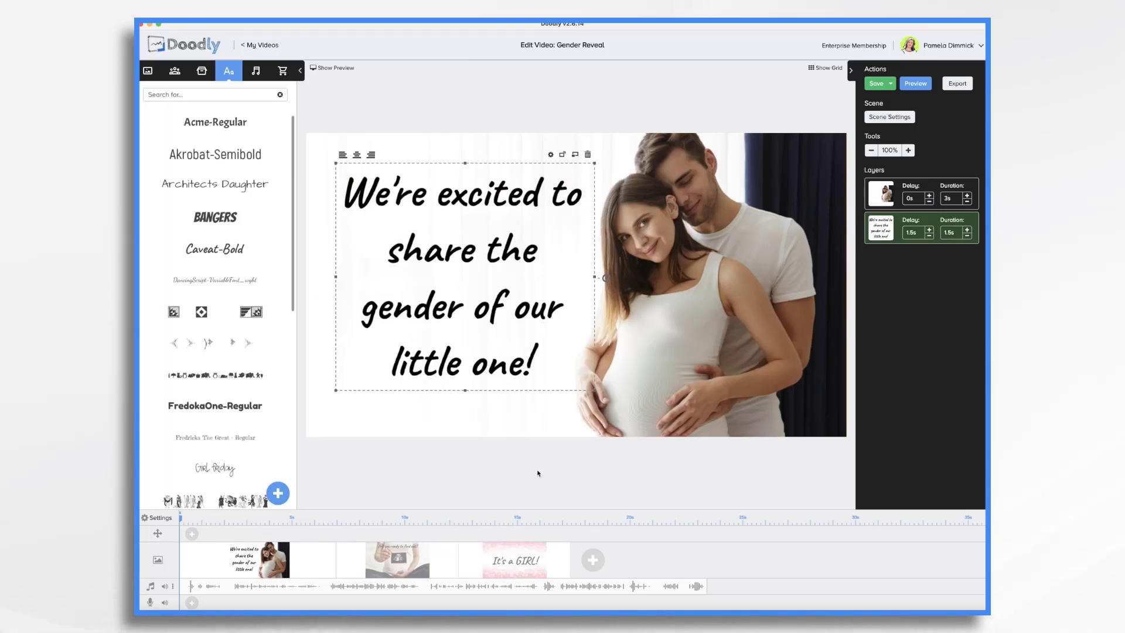
# - Set the first scene's extra time at the end to 4s in the scene settings
pyautogui.click(906, 117)
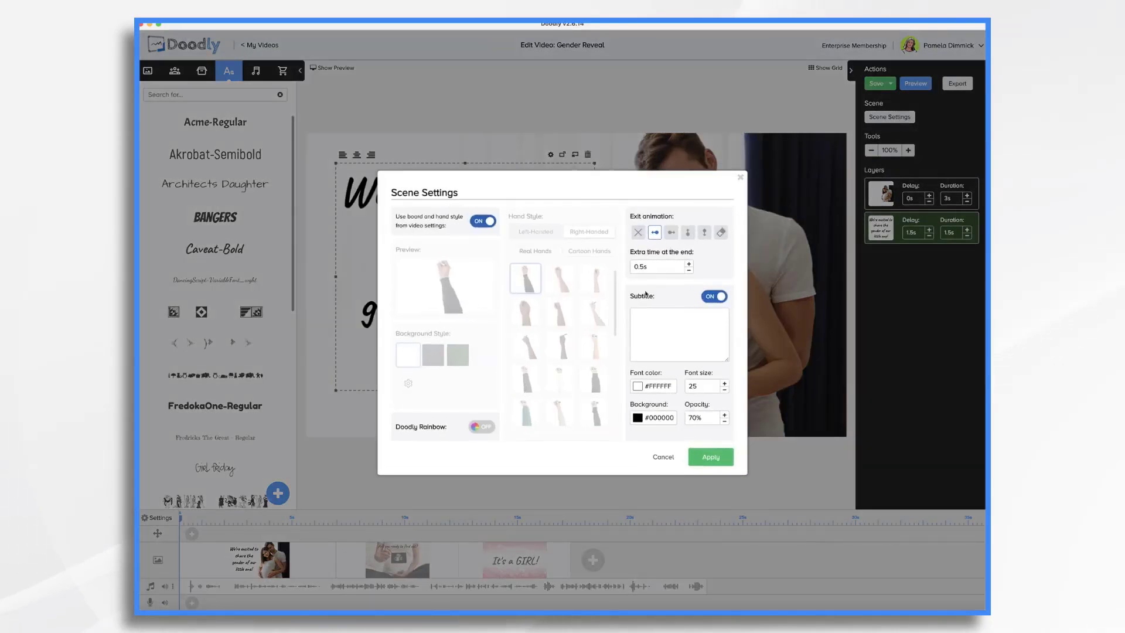
pyautogui.click(659, 266)
pyautogui.press('BackSpace')
pyautogui.press('BackSpace')
pyautogui.press('BackSpace')
pyautogui.press('BackSpace')
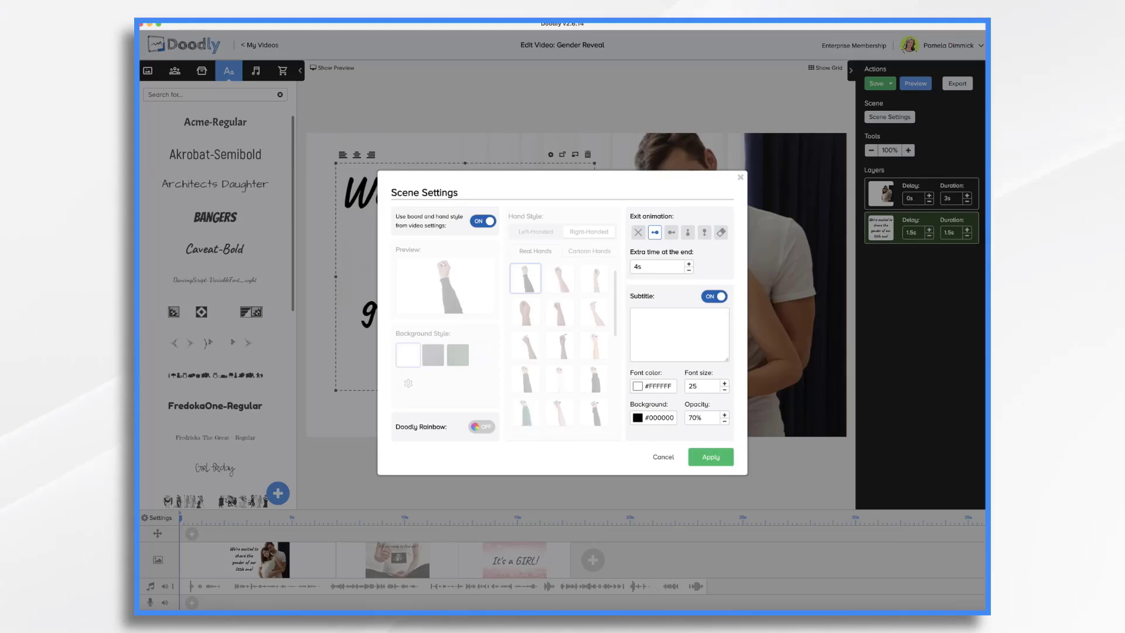
pyautogui.click(716, 461)
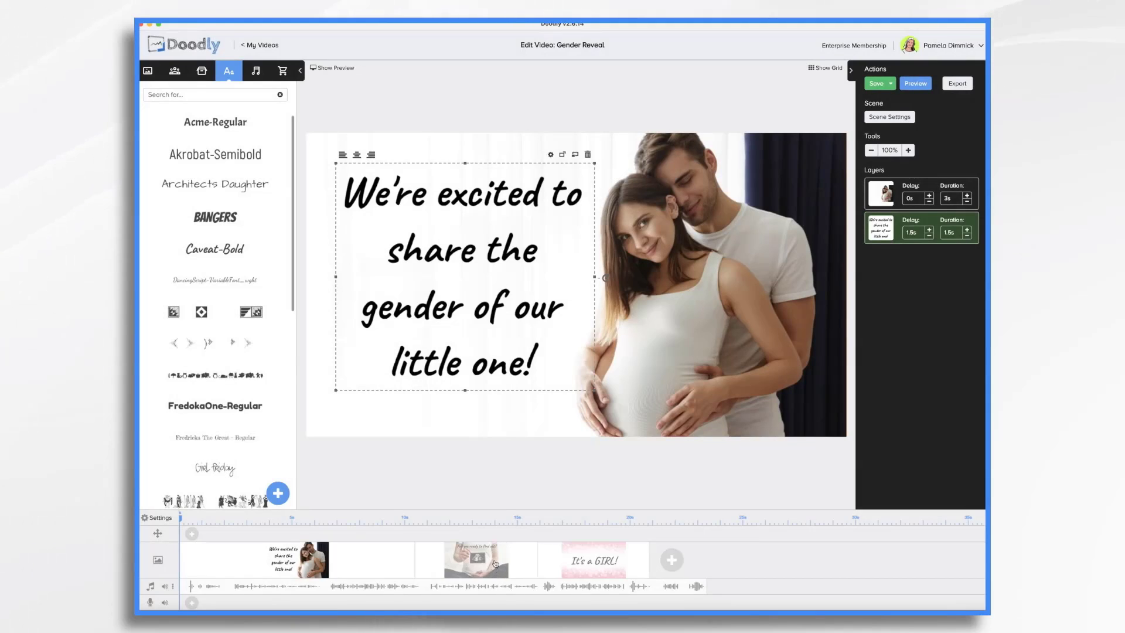
# - In the second scene, set the "Are you ready to find out?" text layer's delay to 5s
pyautogui.click(495, 564)
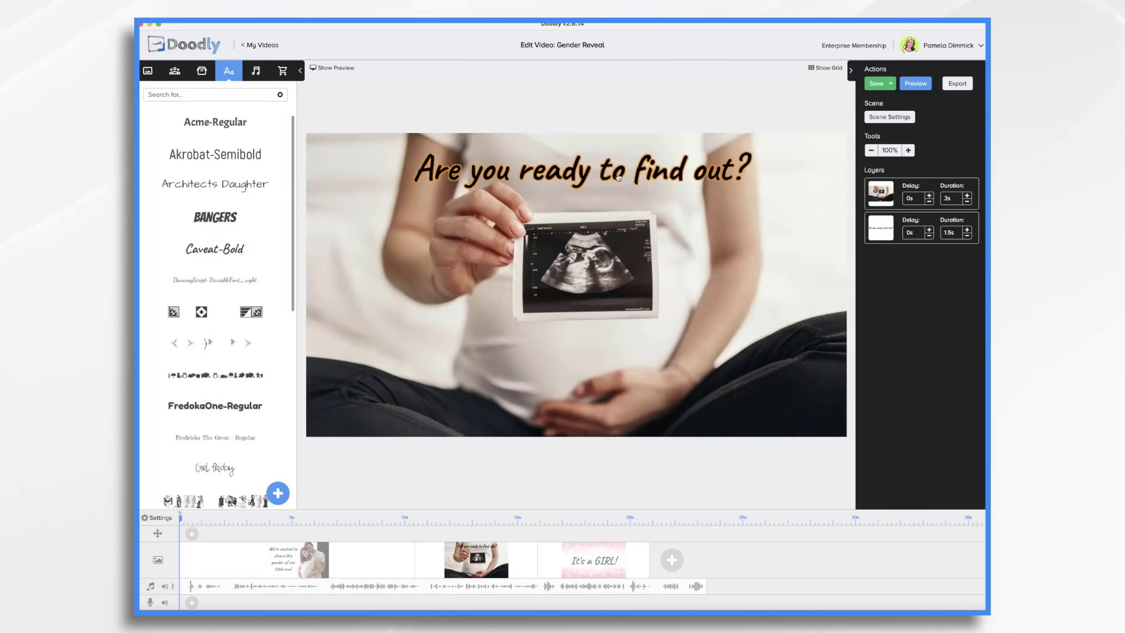
pyautogui.click(919, 235)
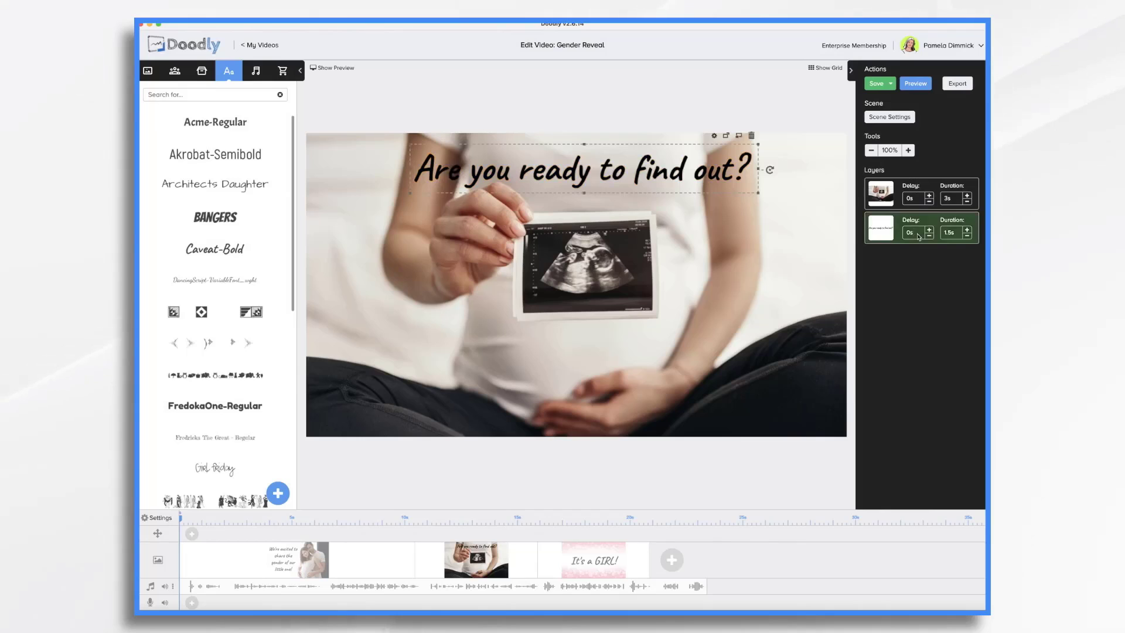
pyautogui.press('BackSpace')
pyautogui.press('BackSpace')
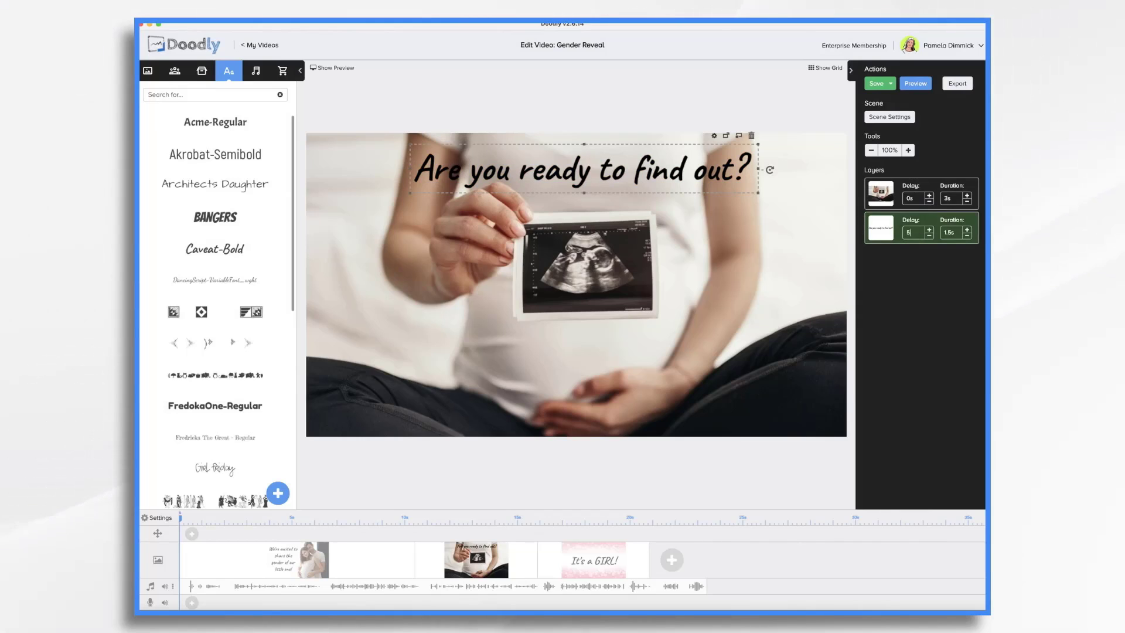
pyautogui.write('5s')
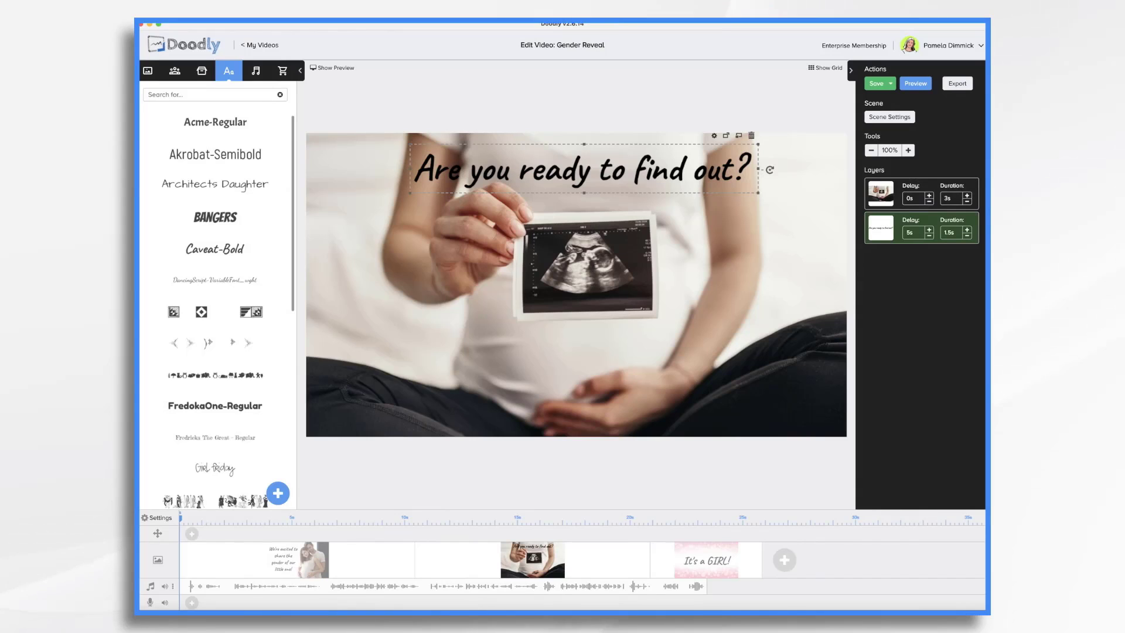
# - Set the ultrasound photo layer's duration to 0s
pyautogui.click(707, 317)
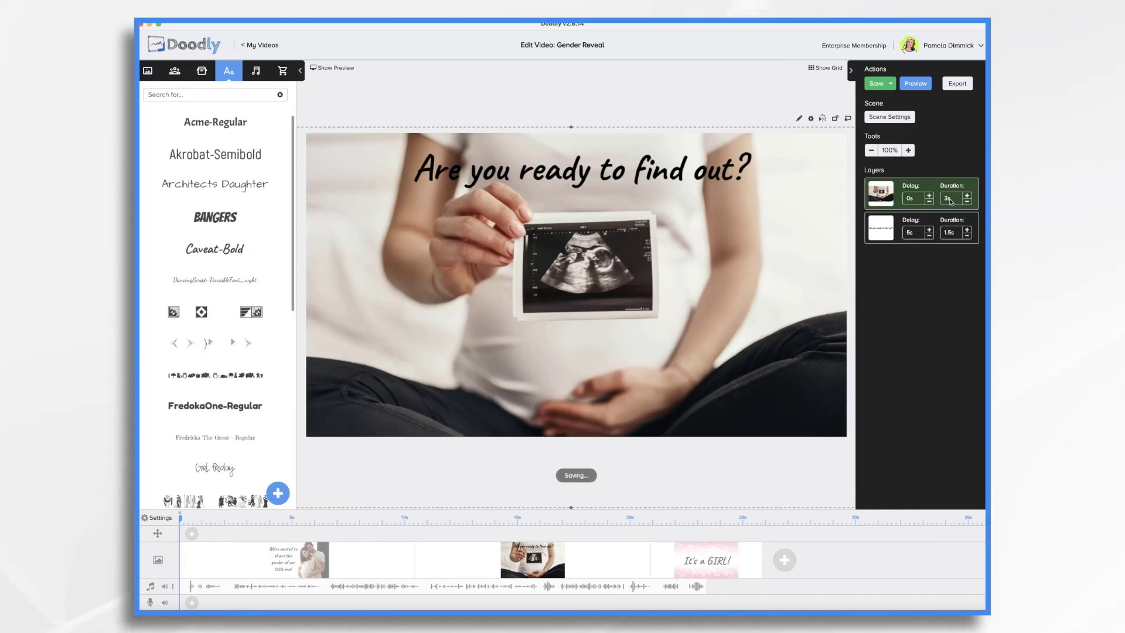
pyautogui.press('BackSpace')
pyautogui.press('BackSpace')
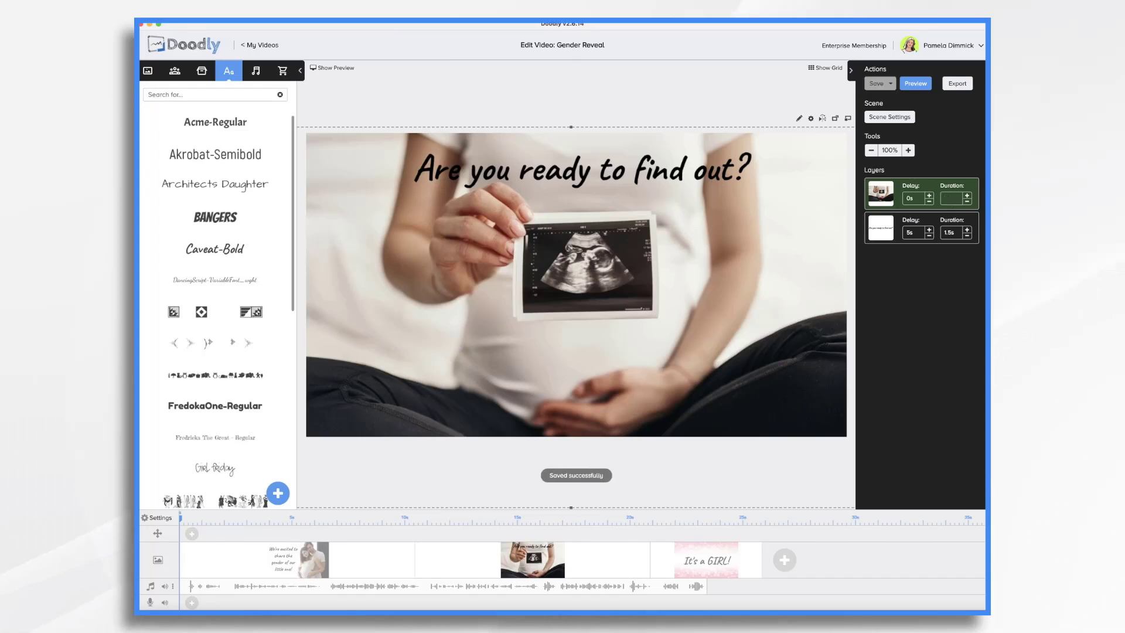
pyautogui.write('0s')
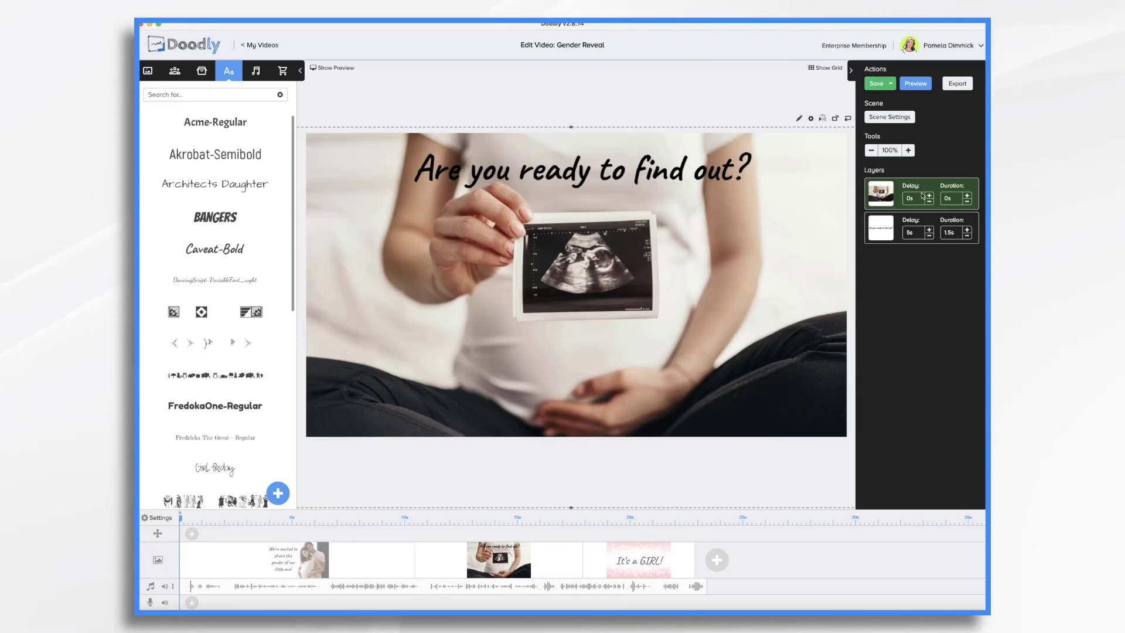
# - Review the second scene's settings and preview the video
pyautogui.click(889, 117)
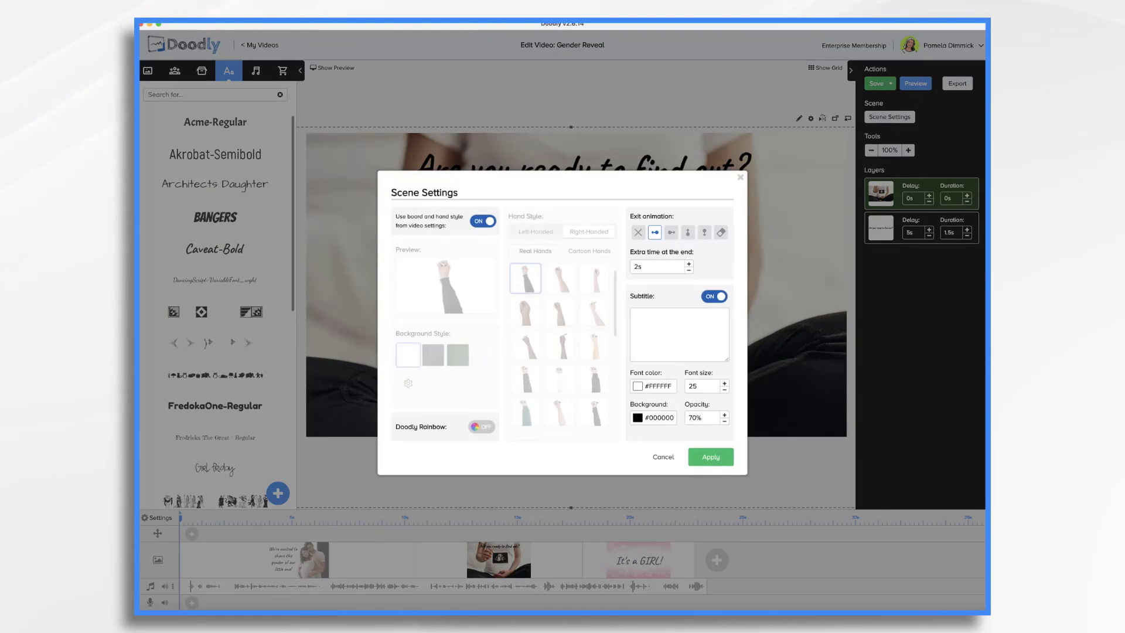
pyautogui.click(710, 459)
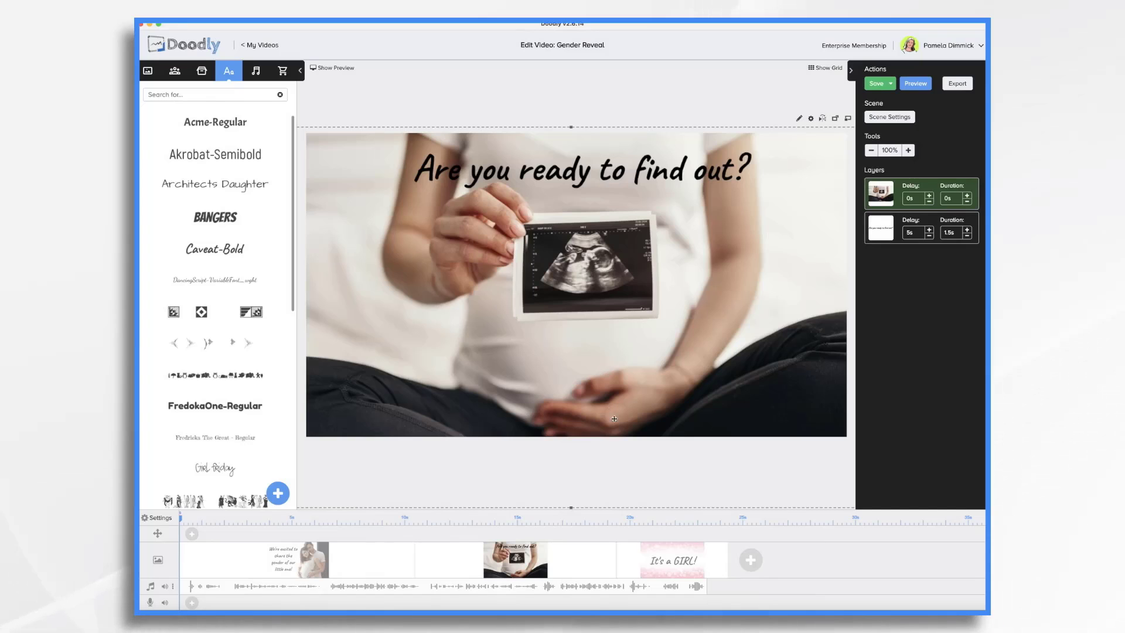
pyautogui.click(916, 84)
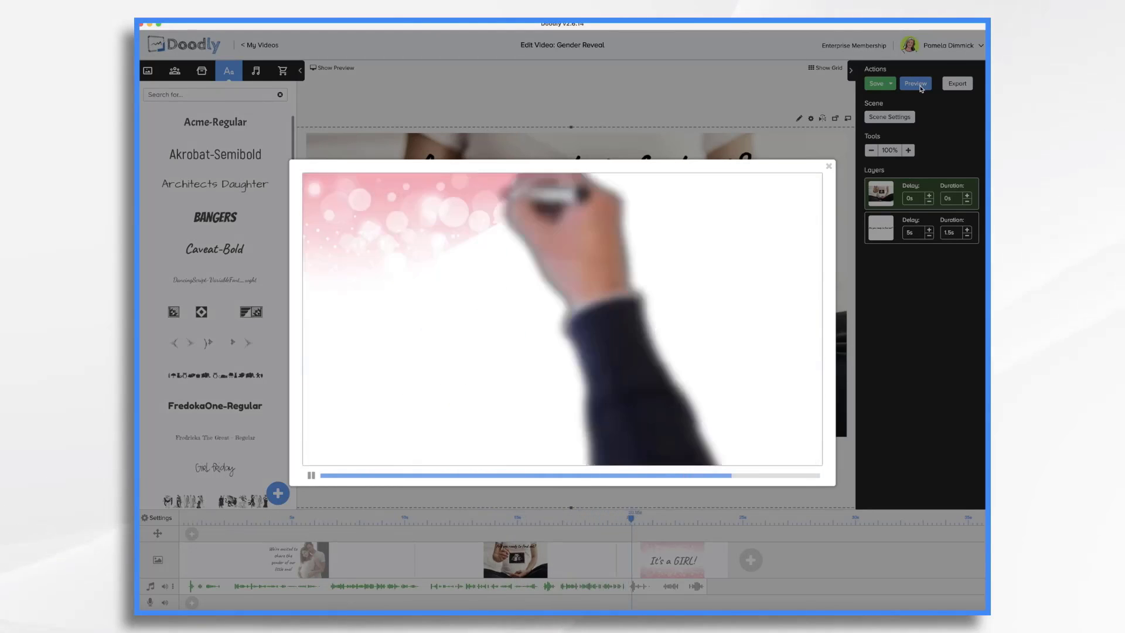
pyautogui.click(829, 167)
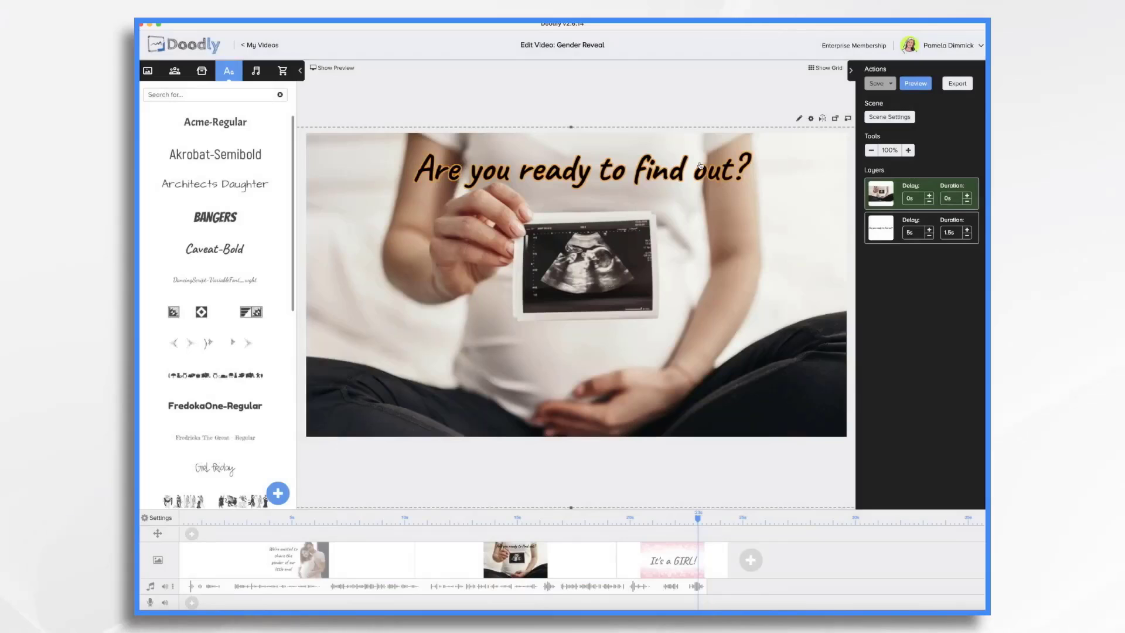
# - Set the question text layer's delay to 10s
pyautogui.click(915, 232)
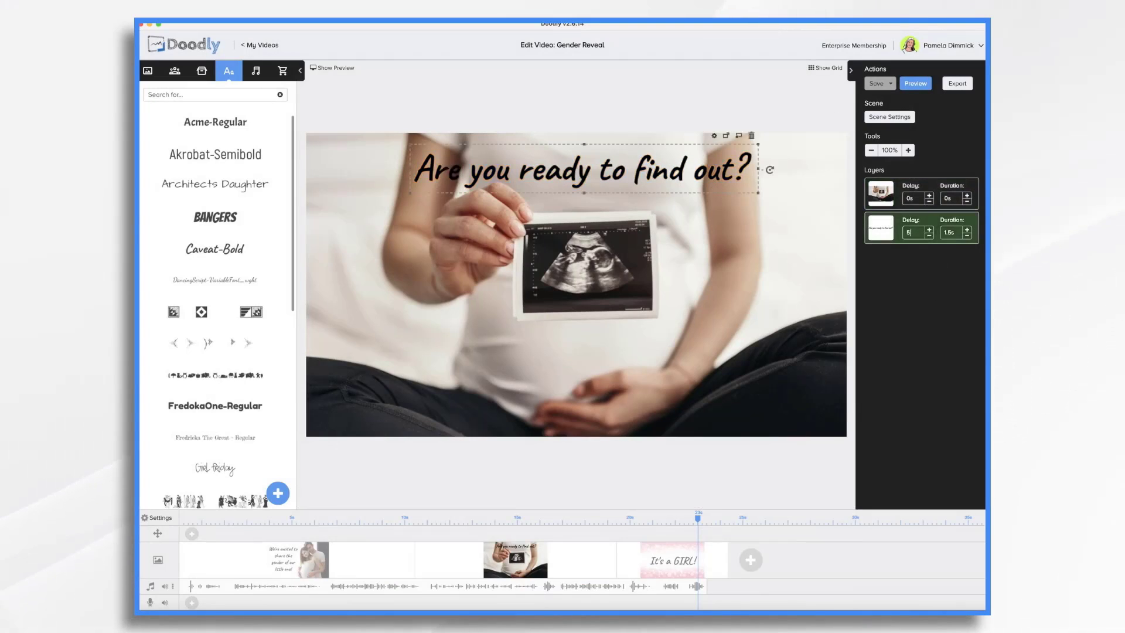
pyautogui.write('10')
pyautogui.press('Return')
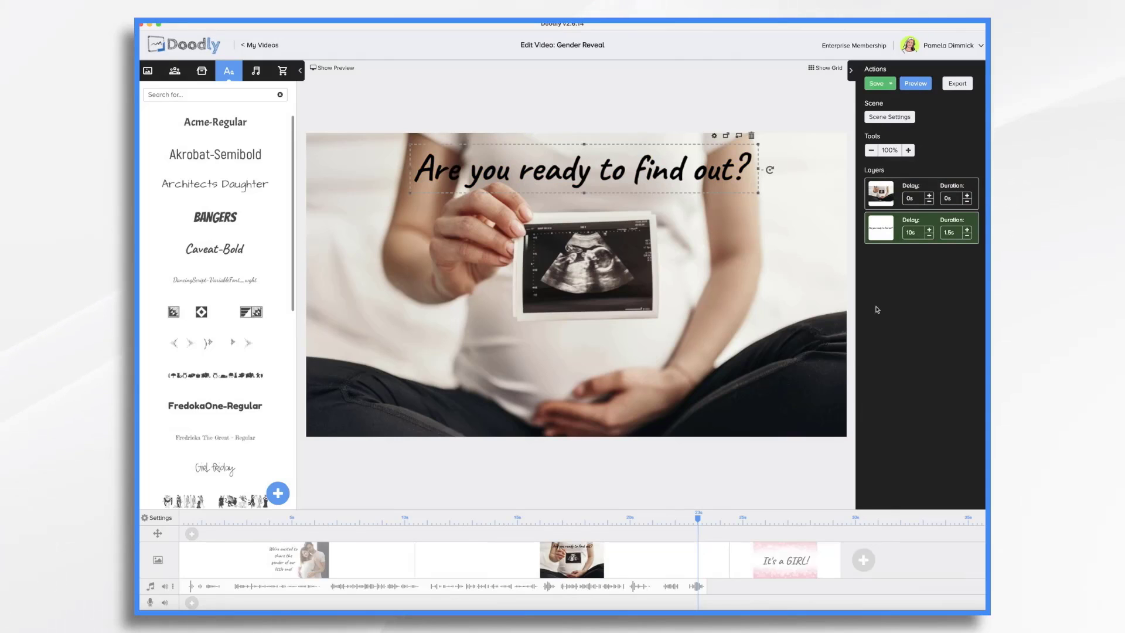
# - Set the second scene's extra time at the end to 1s
pyautogui.click(888, 117)
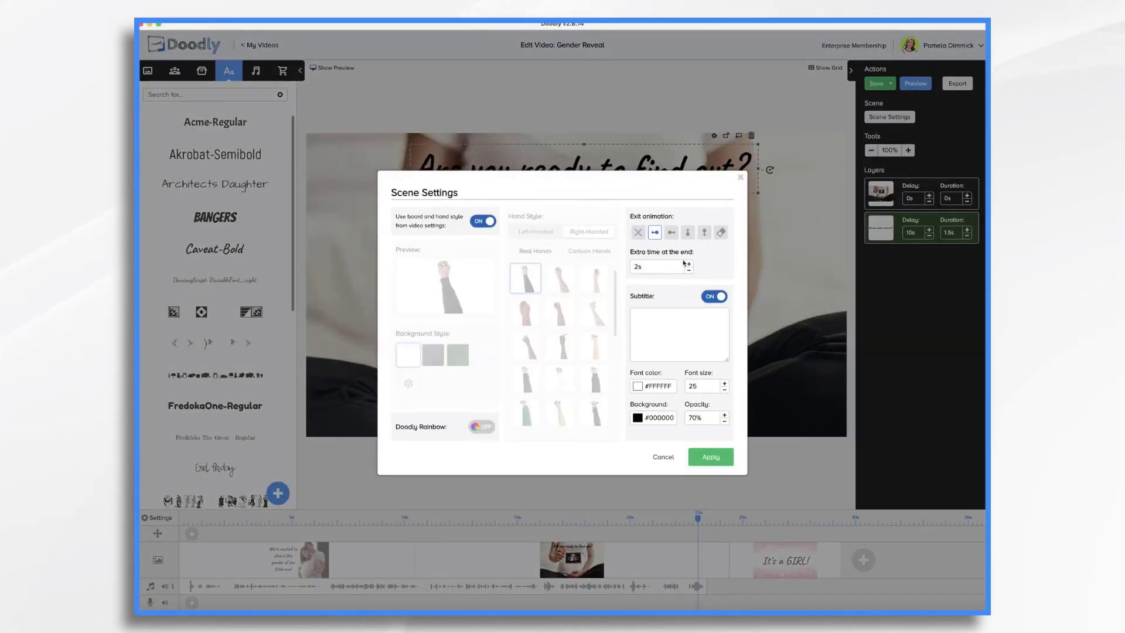
pyautogui.press('BackSpace')
pyautogui.press('BackSpace')
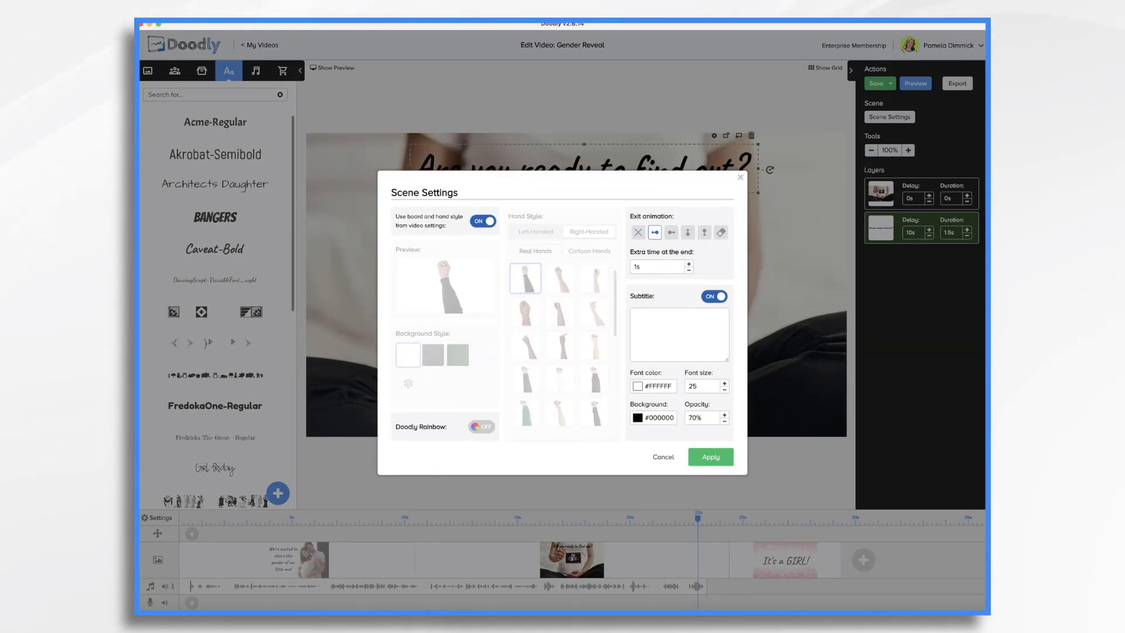
pyautogui.click(715, 460)
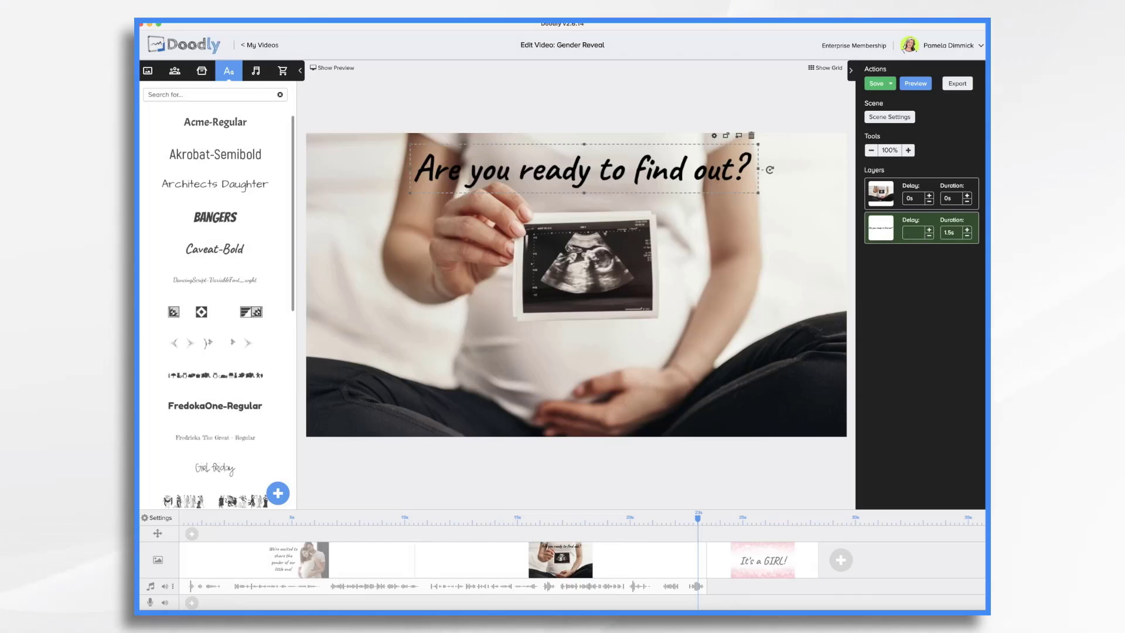
# - Set the question text layer's delay to 9s and play the video preview
pyautogui.write('8')
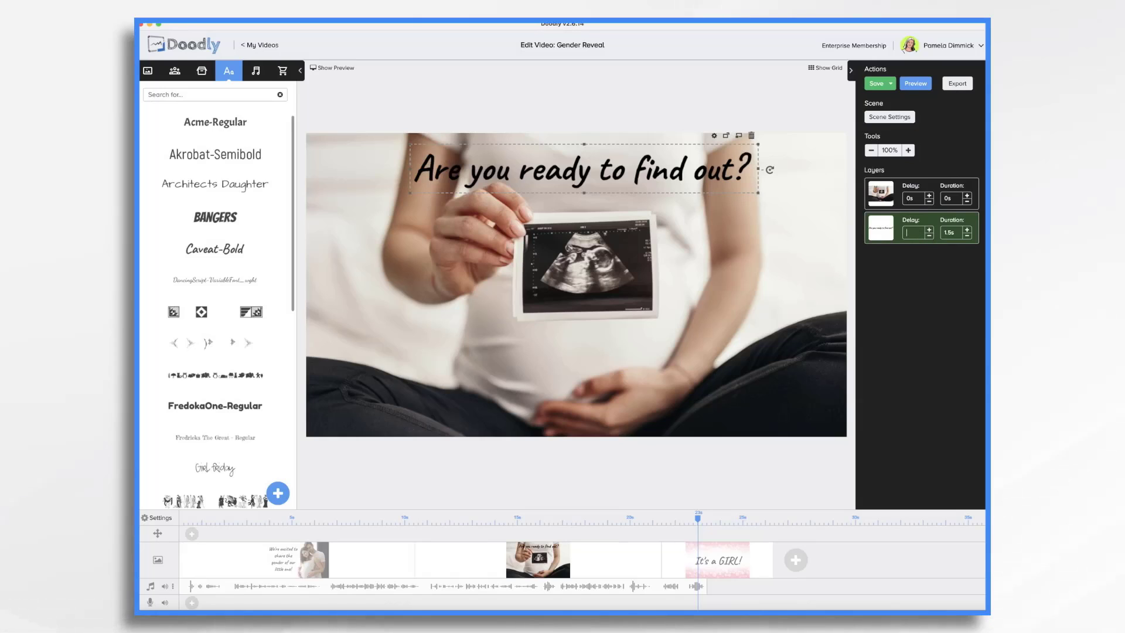
pyautogui.press('Return')
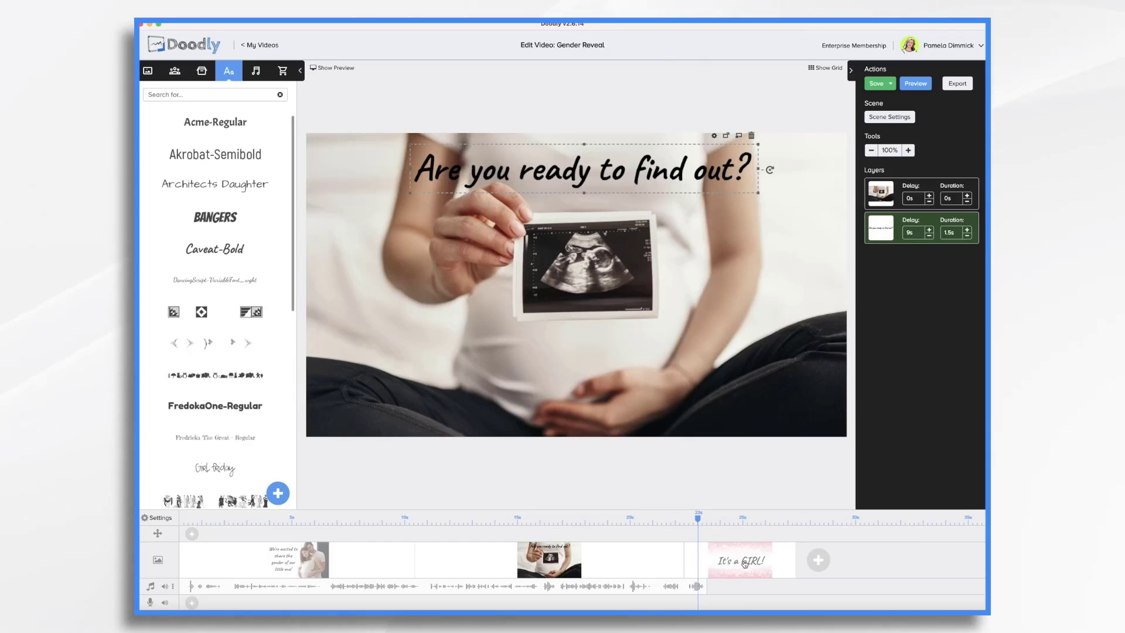
pyautogui.click(329, 69)
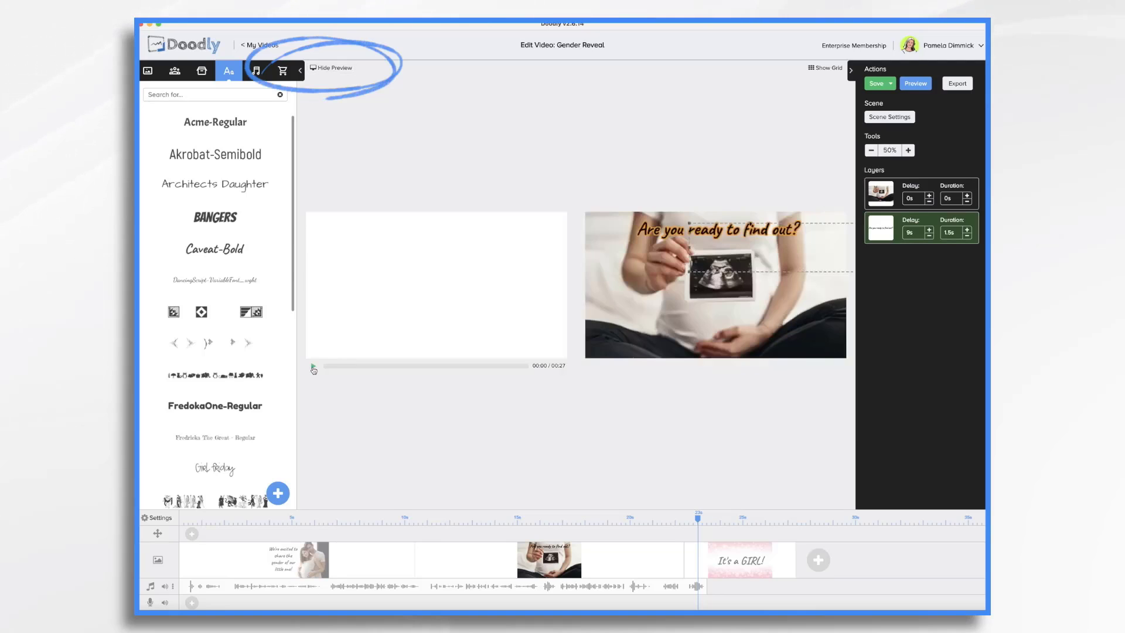
pyautogui.click(314, 367)
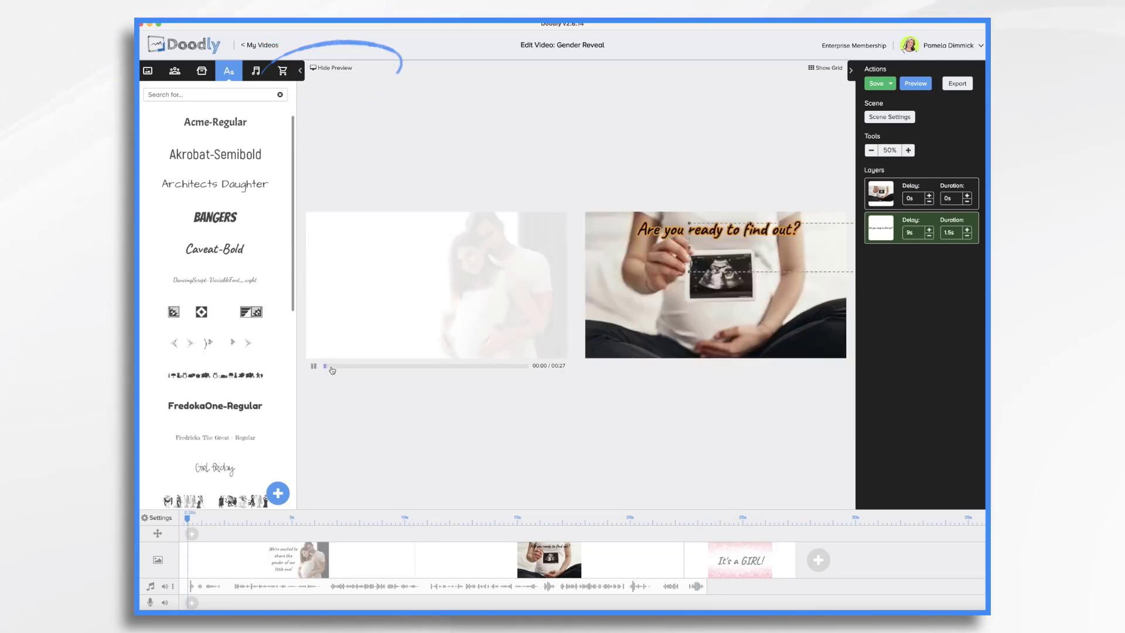
# - Preview the video playback around the second scene
pyautogui.click(493, 367)
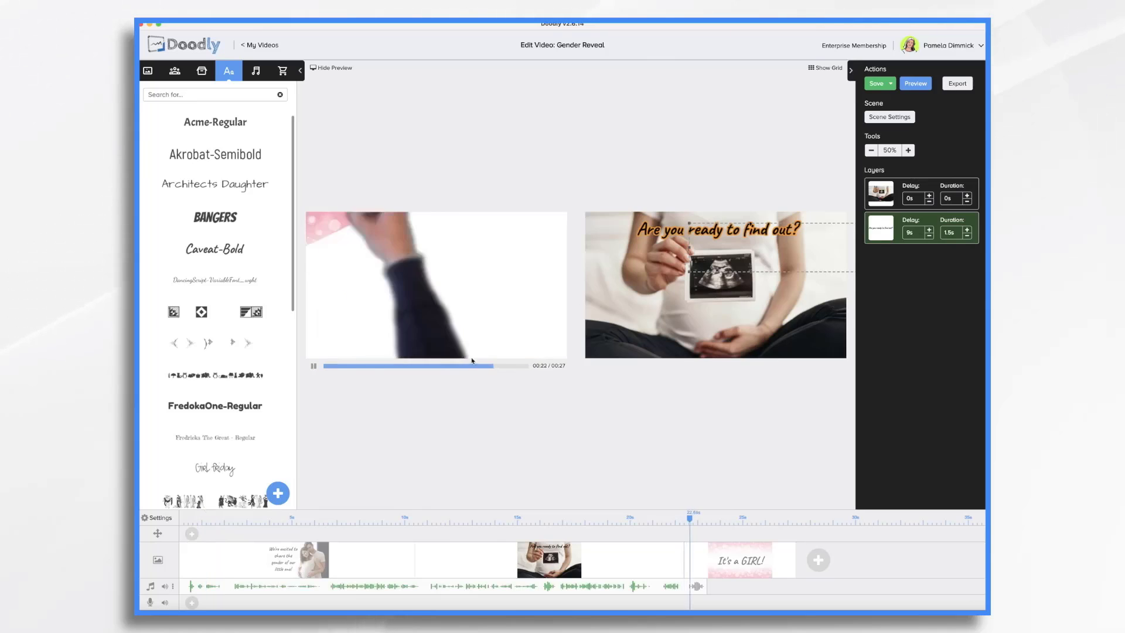
pyautogui.click(312, 367)
pyautogui.click(632, 517)
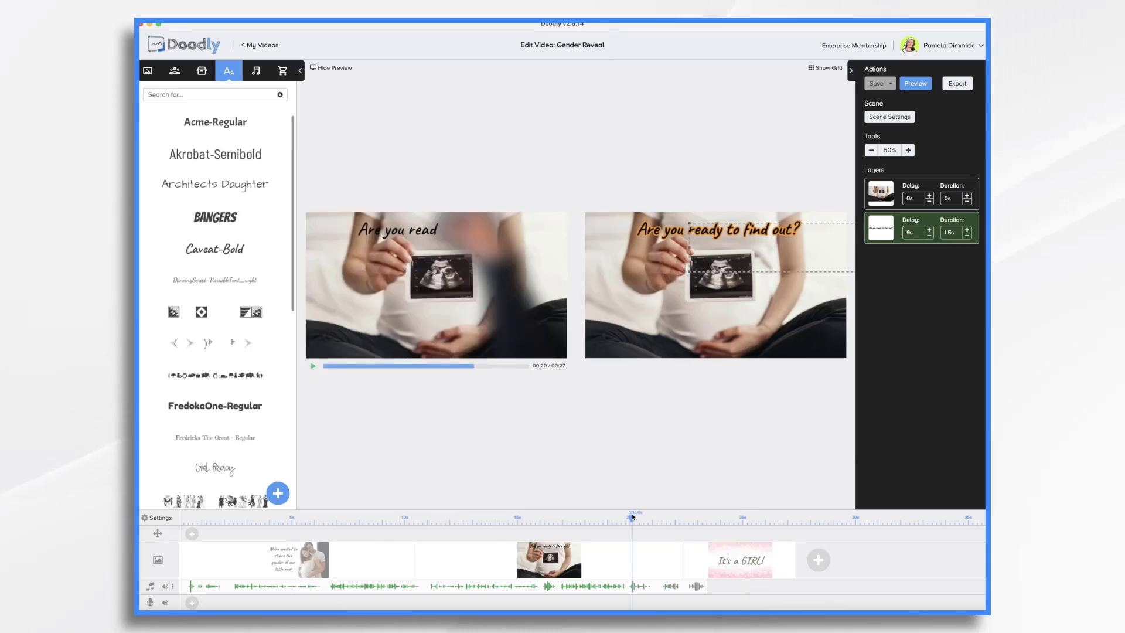
pyautogui.click(314, 368)
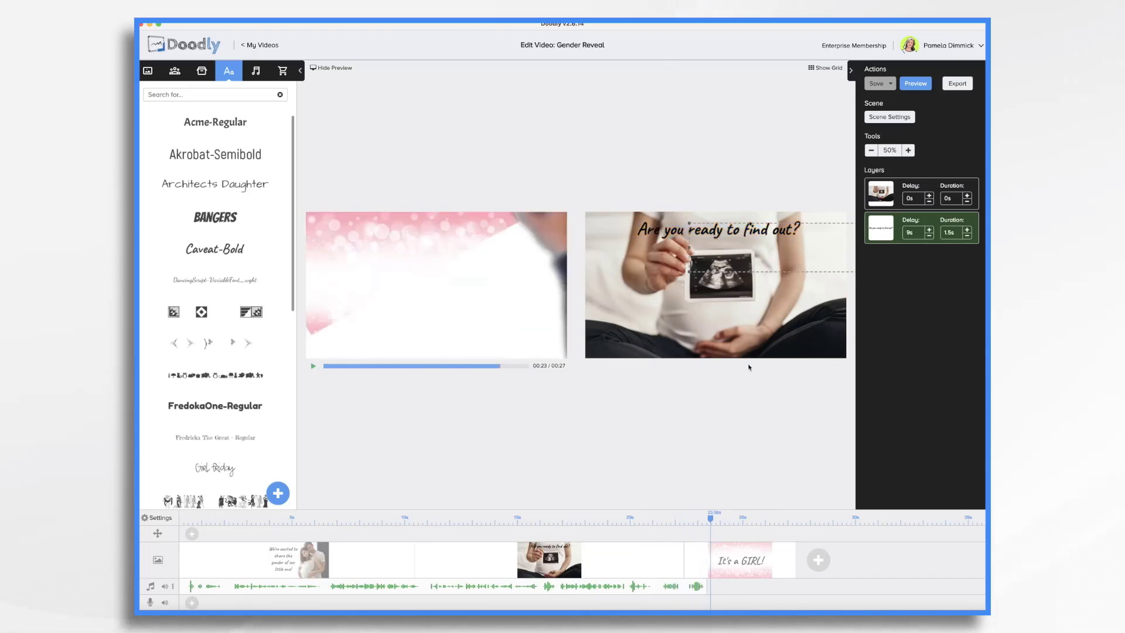
# - Set the "It's a GIRL!" scene's background layer duration to 0s and its text layer duration to 1s
pyautogui.click(748, 331)
pyautogui.click(740, 573)
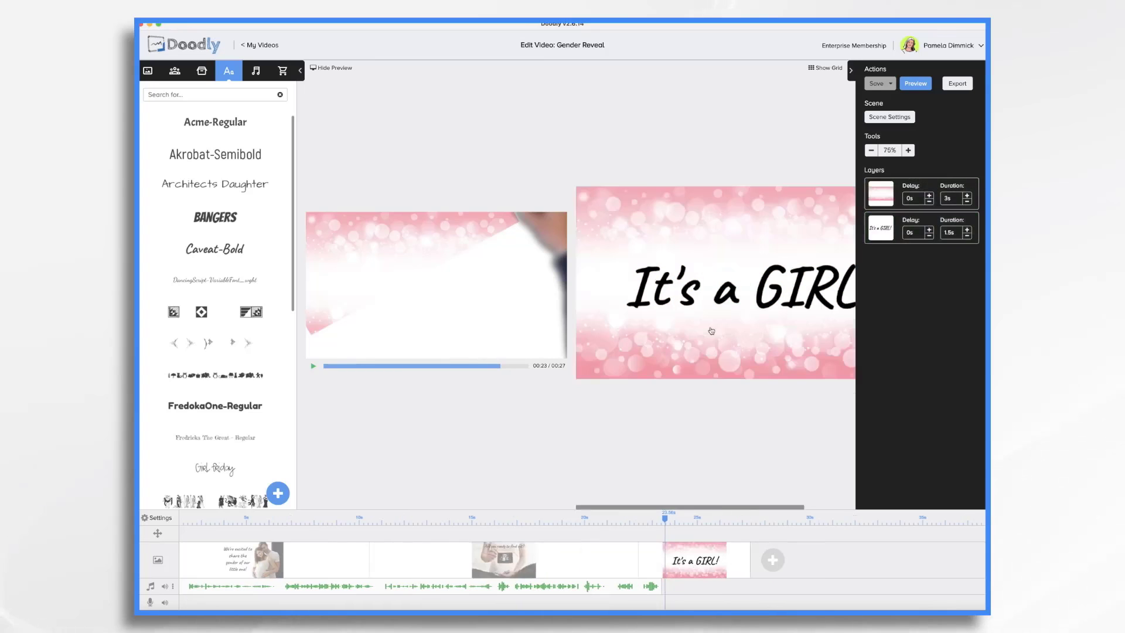
pyautogui.click(711, 327)
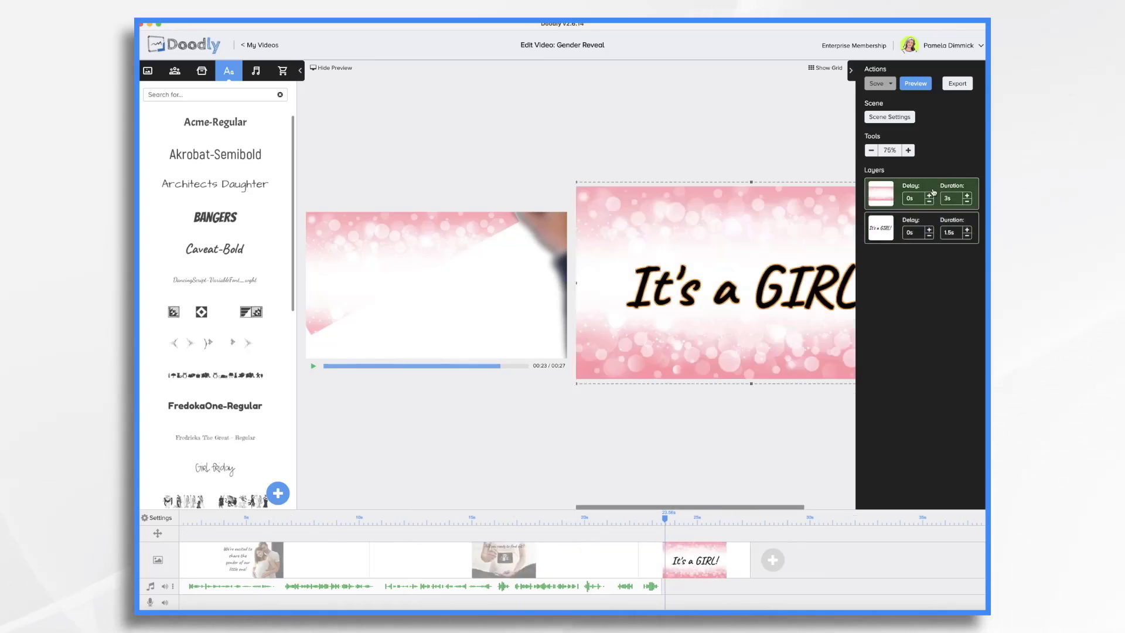
pyautogui.click(953, 200)
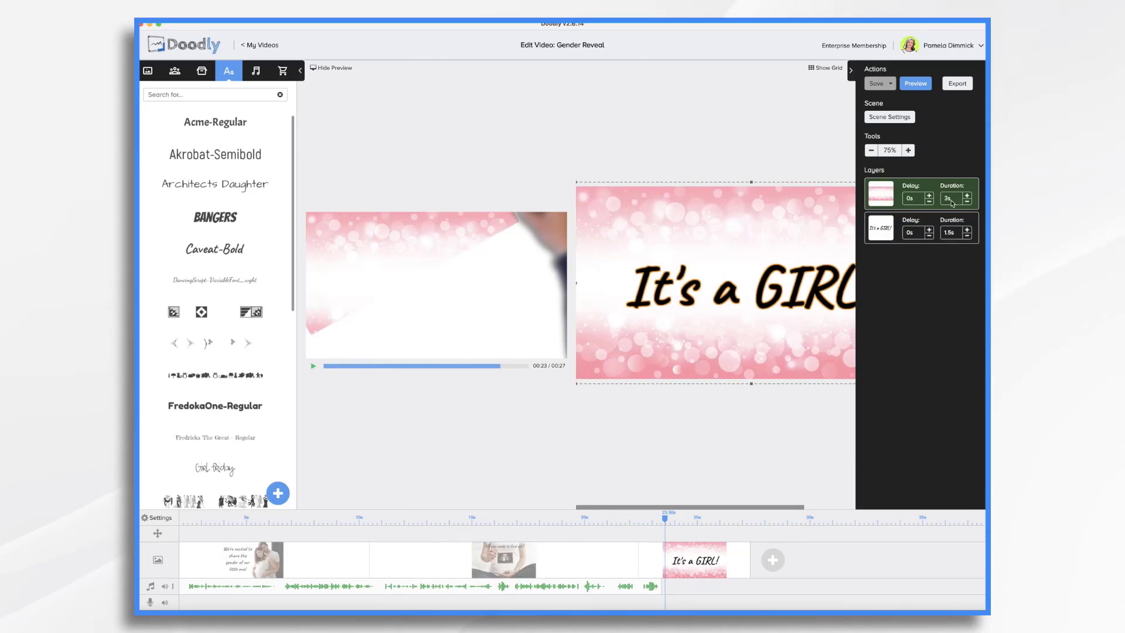
pyautogui.press('BackSpace')
pyautogui.press('BackSpace')
pyautogui.write('0')
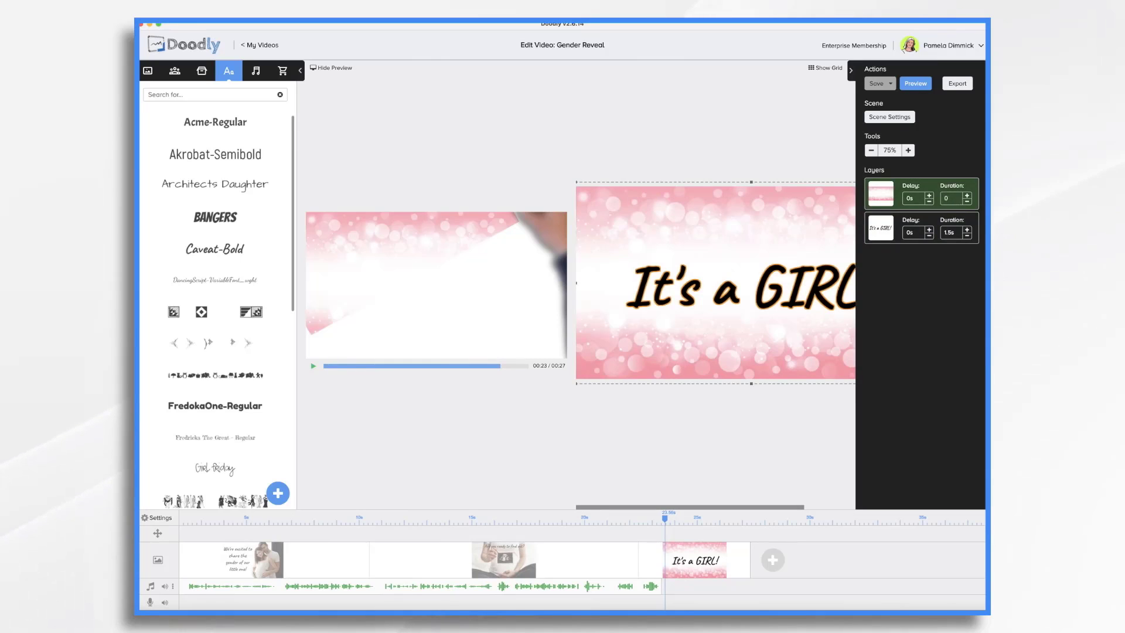
pyautogui.press('Return')
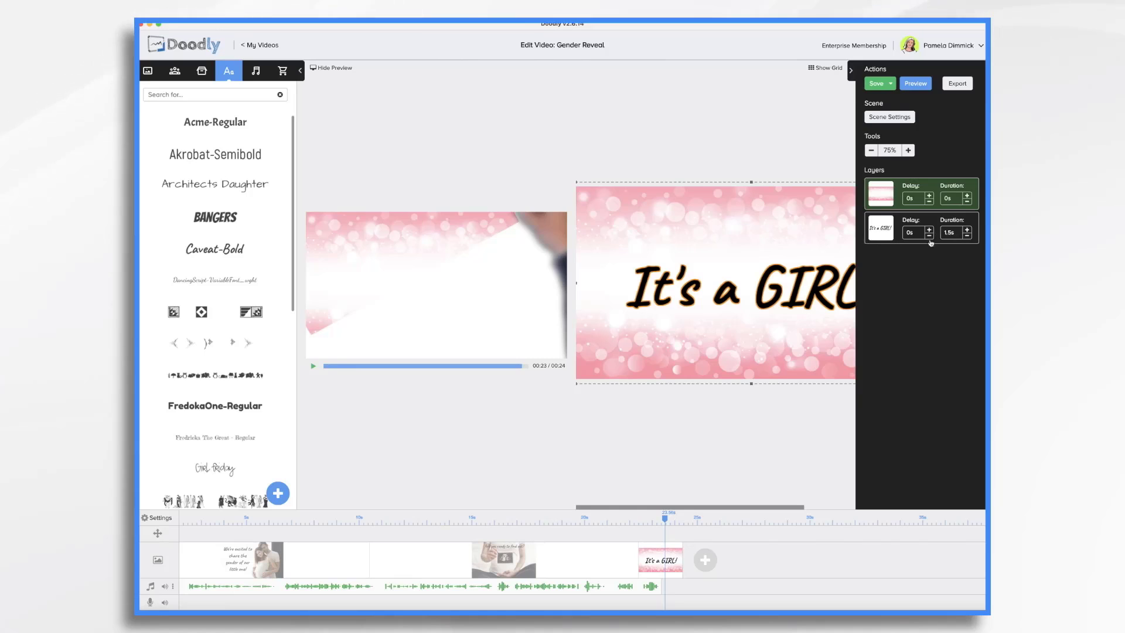
pyautogui.click(967, 236)
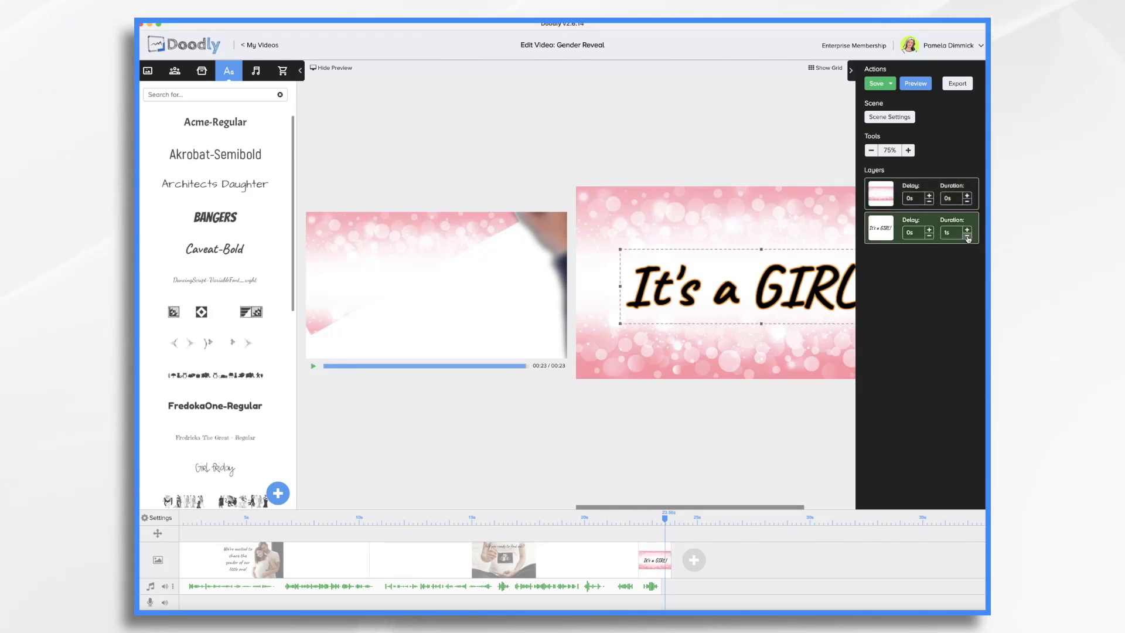
# - Preview the video from the second scene to the end
pyautogui.click(597, 519)
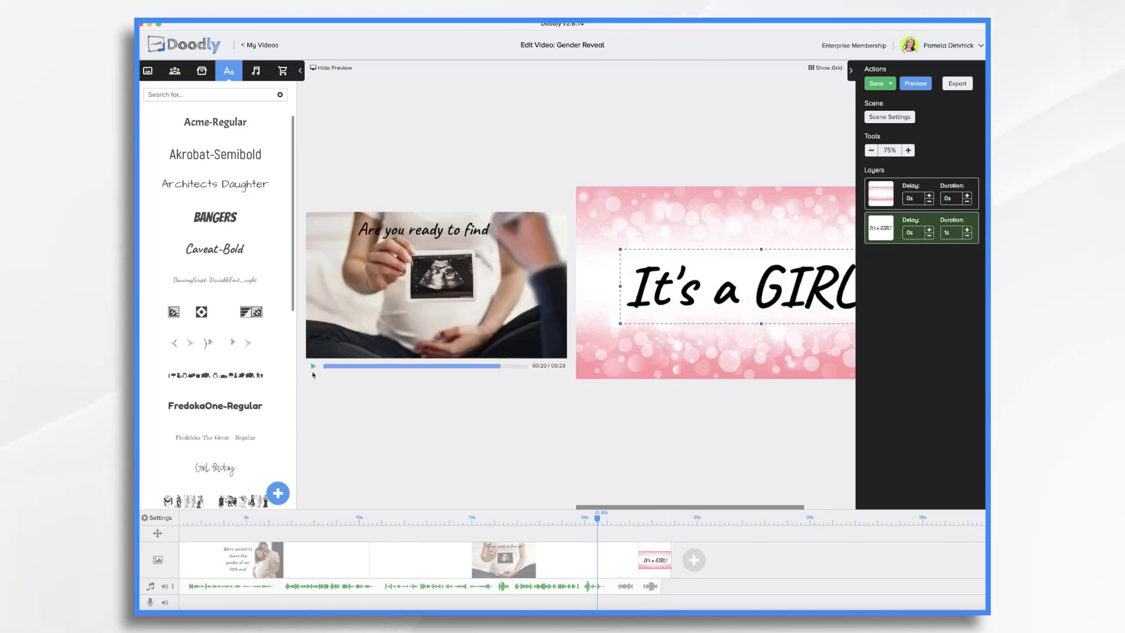
pyautogui.click(519, 518)
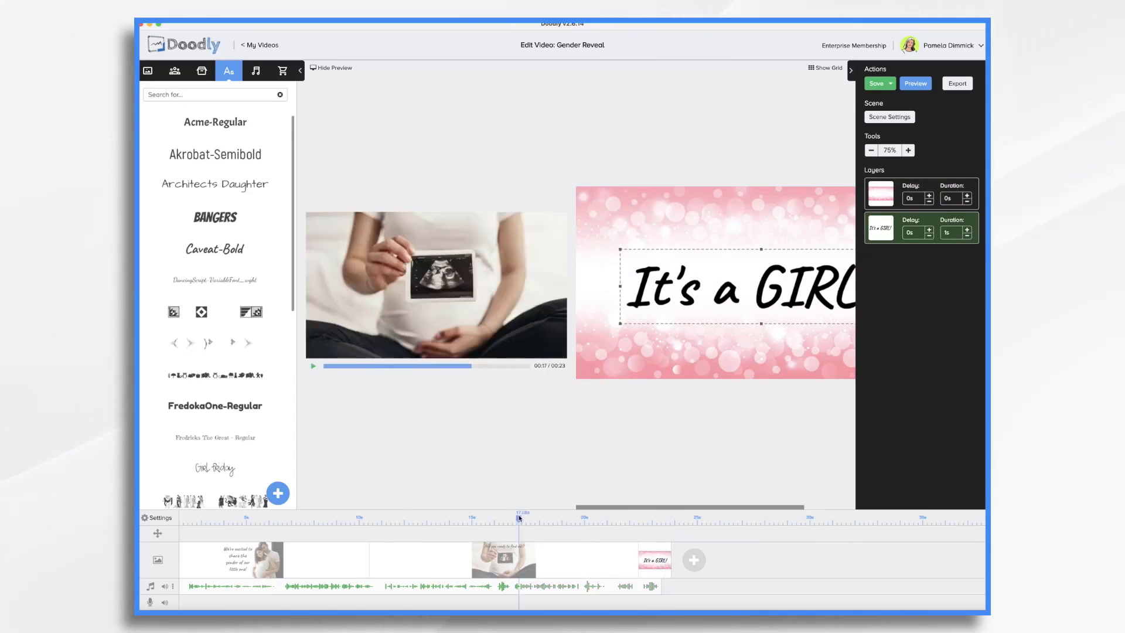
pyautogui.click(313, 366)
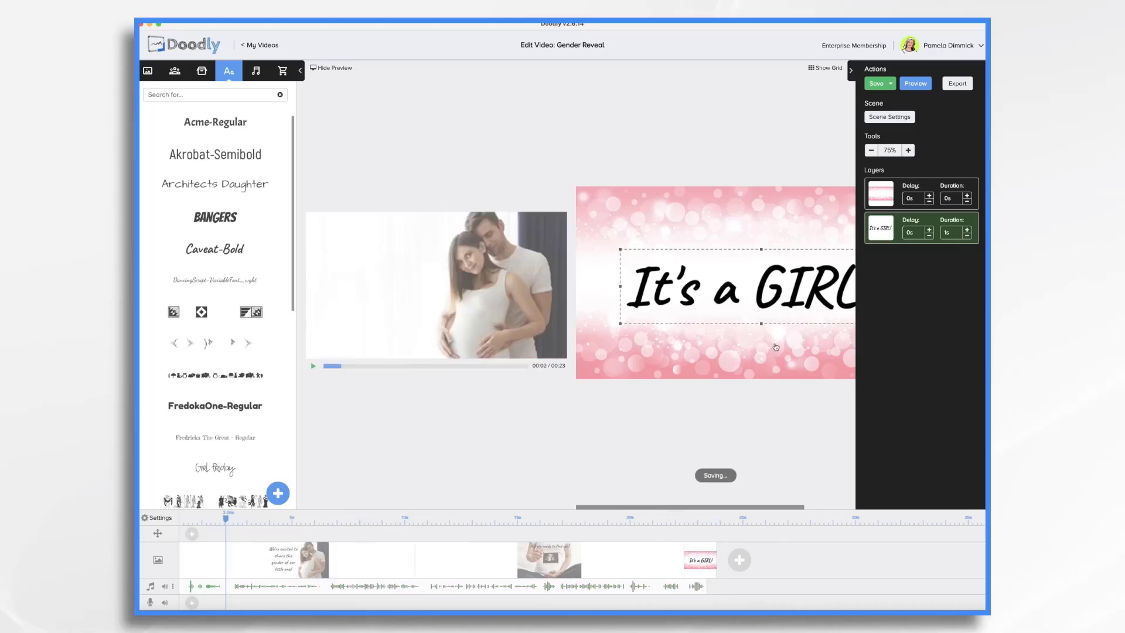
# - Set the "It's a GIRL!" scene's extra time at the end to 7s in the scene settings
pyautogui.click(790, 325)
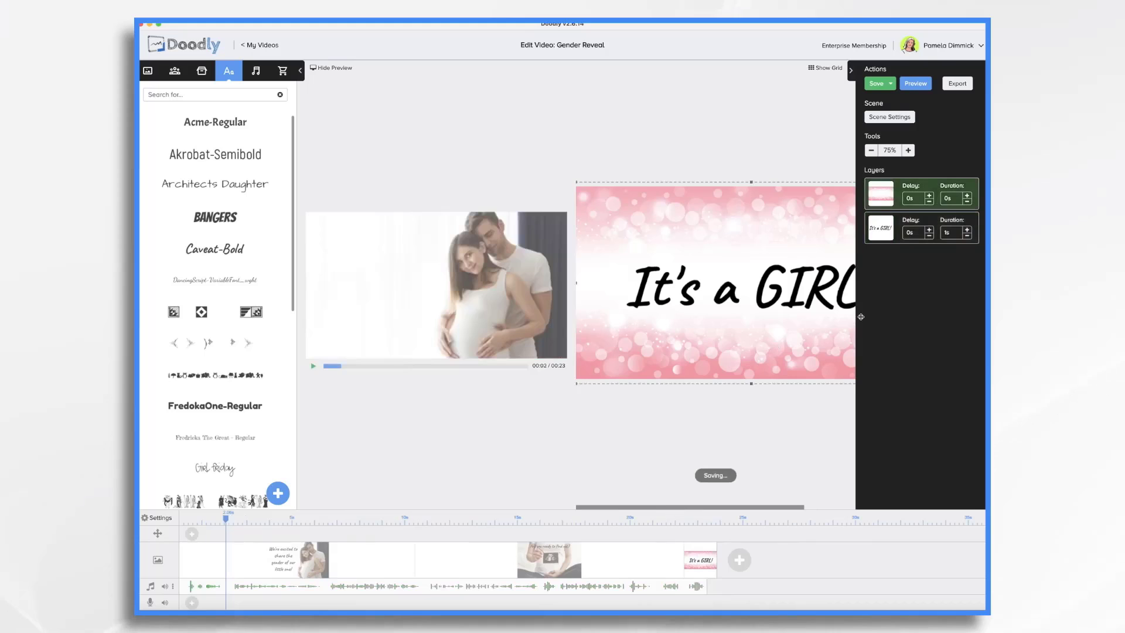
pyautogui.click(890, 117)
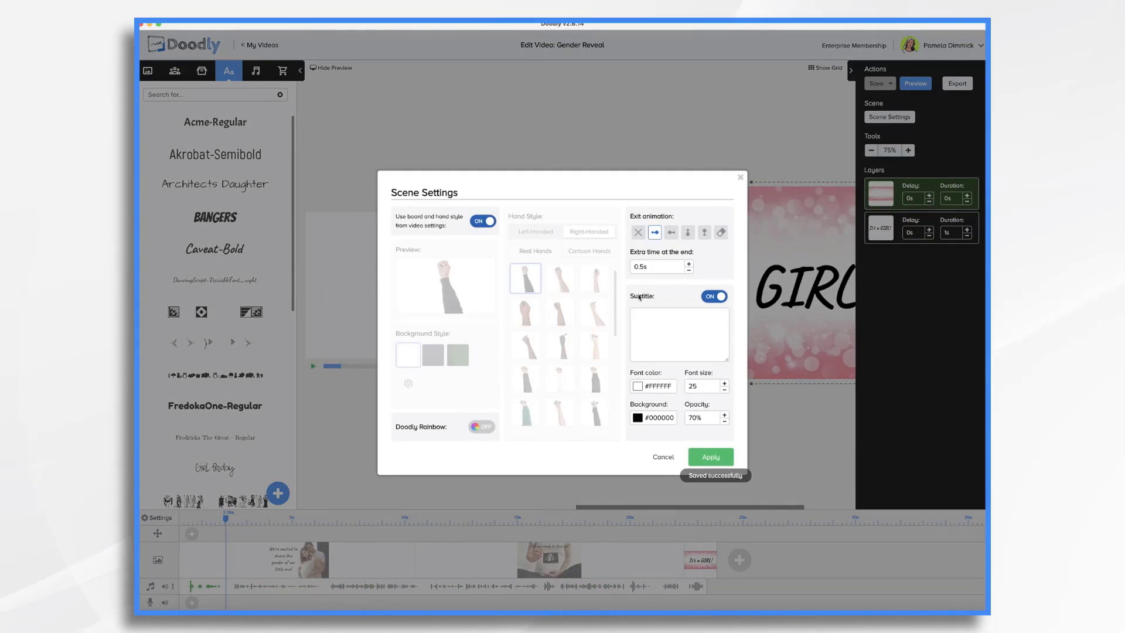
pyautogui.click(654, 268)
pyautogui.press('BackSpace')
pyautogui.press('BackSpace')
pyautogui.press('BackSpace')
pyautogui.press('BackSpace')
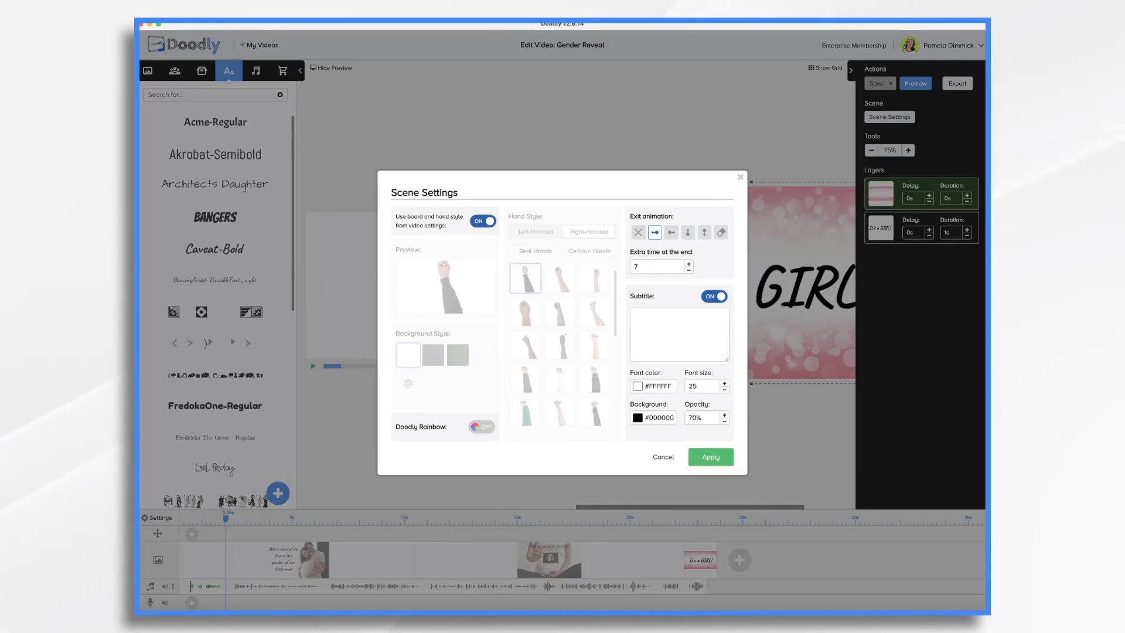
pyautogui.click(711, 457)
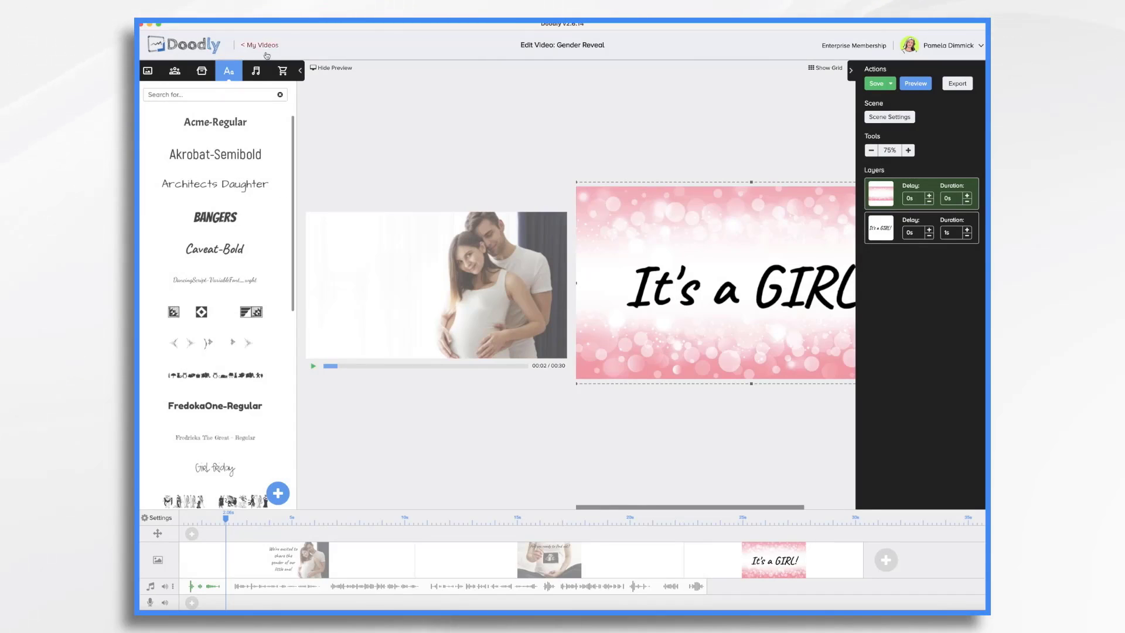
# - Add the Any Minute Now music track to the video's second audio track
pyautogui.click(255, 70)
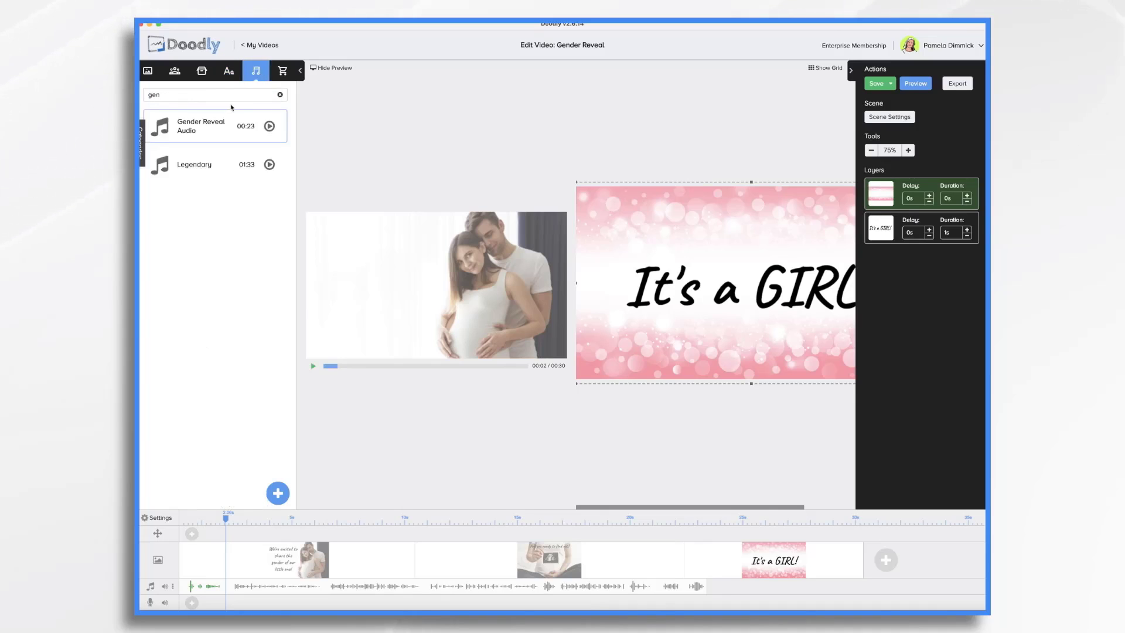
pyautogui.click(280, 95)
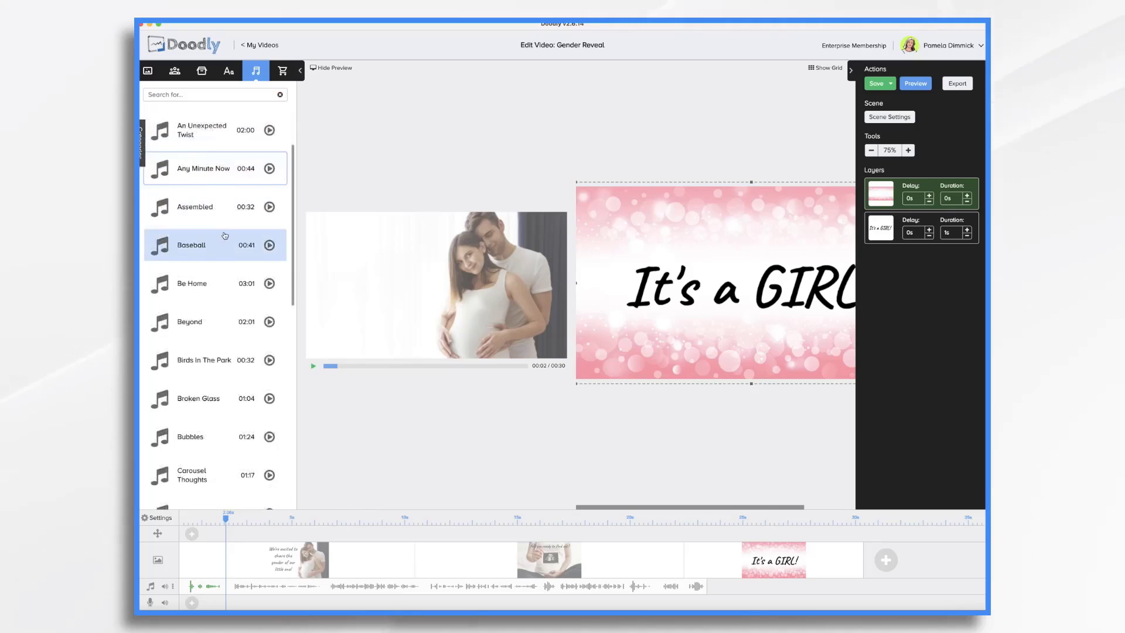
pyautogui.moveTo(225, 167); pyautogui.dragTo(250, 603)
pyautogui.hscroll(5, 697, 602)
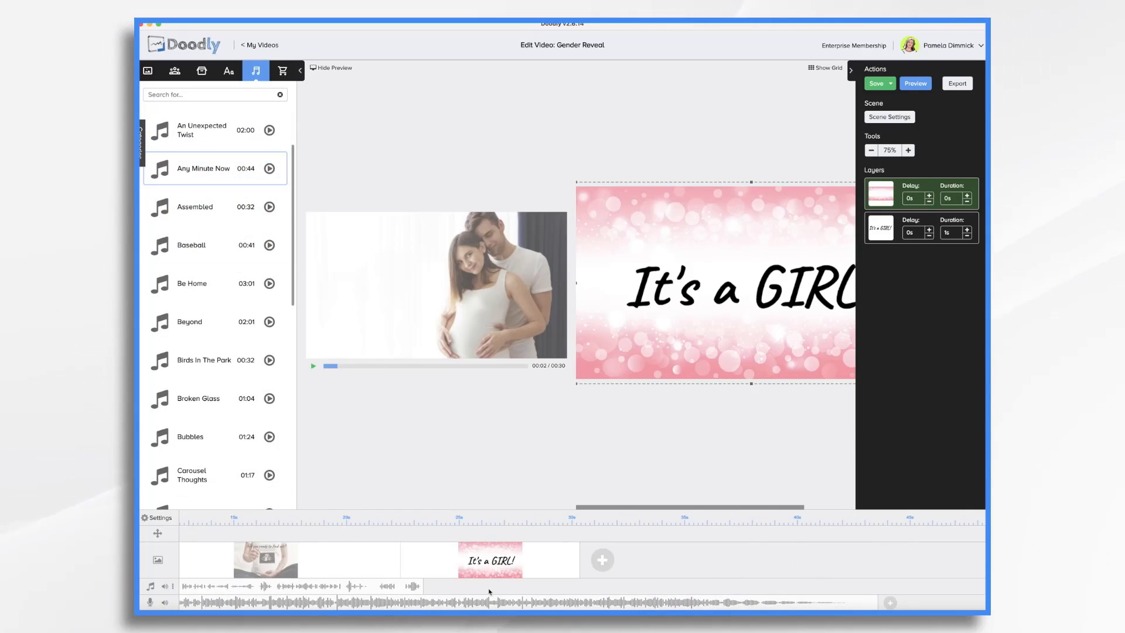
pyautogui.hscroll(-5, 489, 596)
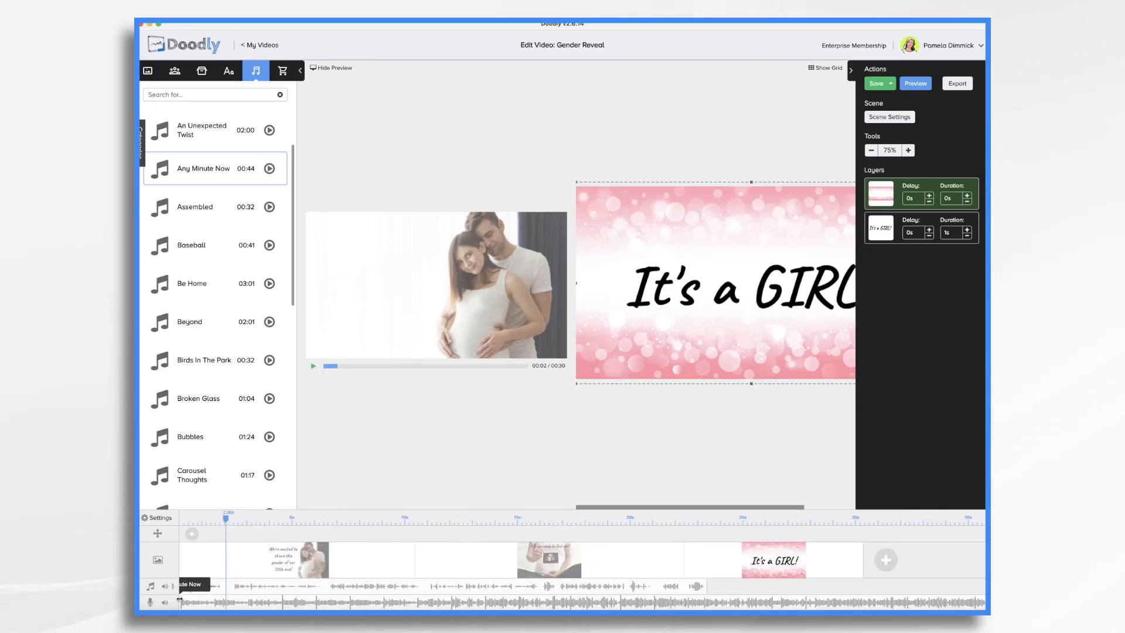
# - Position the Any Minute Now track at the start of the video and adjust its volume
pyautogui.moveTo(193, 602); pyautogui.dragTo(428, 602)
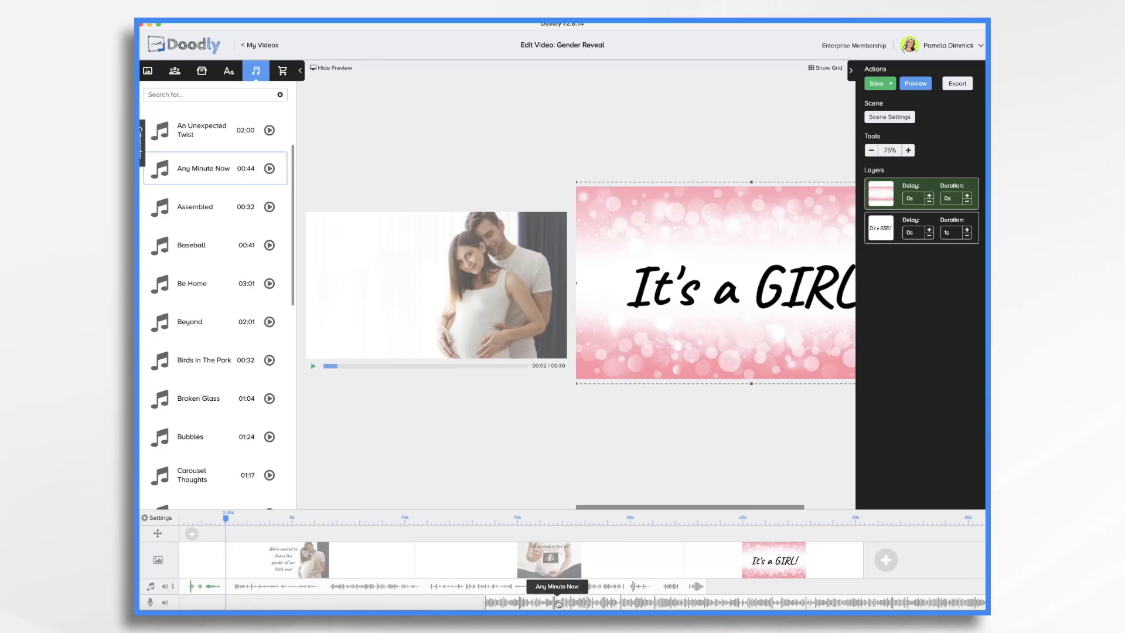
pyautogui.moveTo(557, 596); pyautogui.dragTo(252, 603)
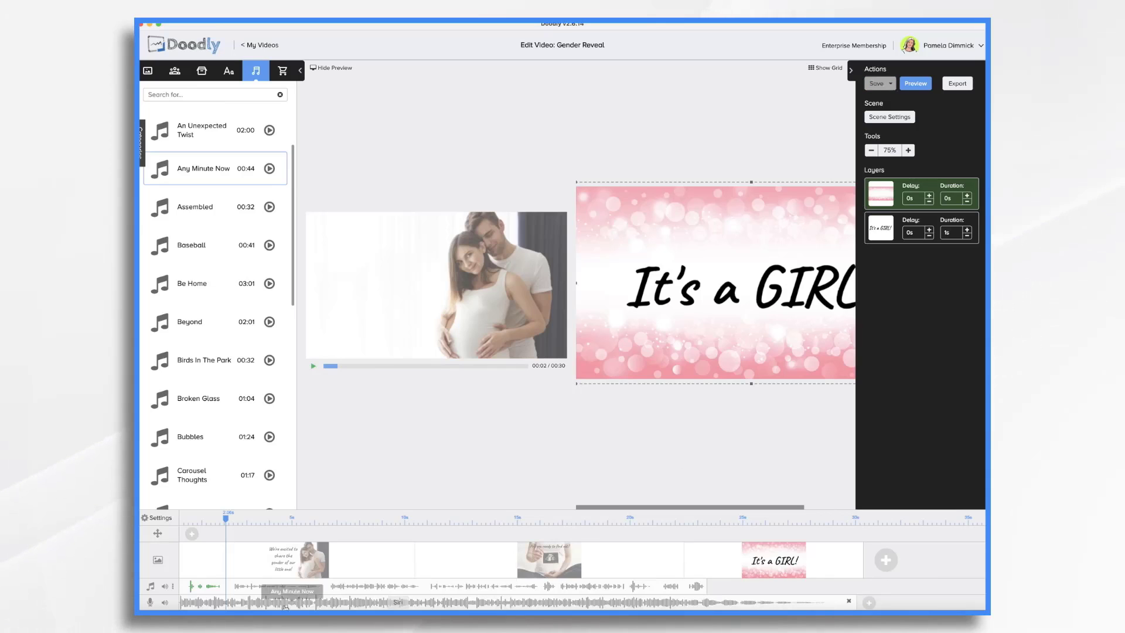
pyautogui.rightClick(184, 605)
pyautogui.click(202, 564)
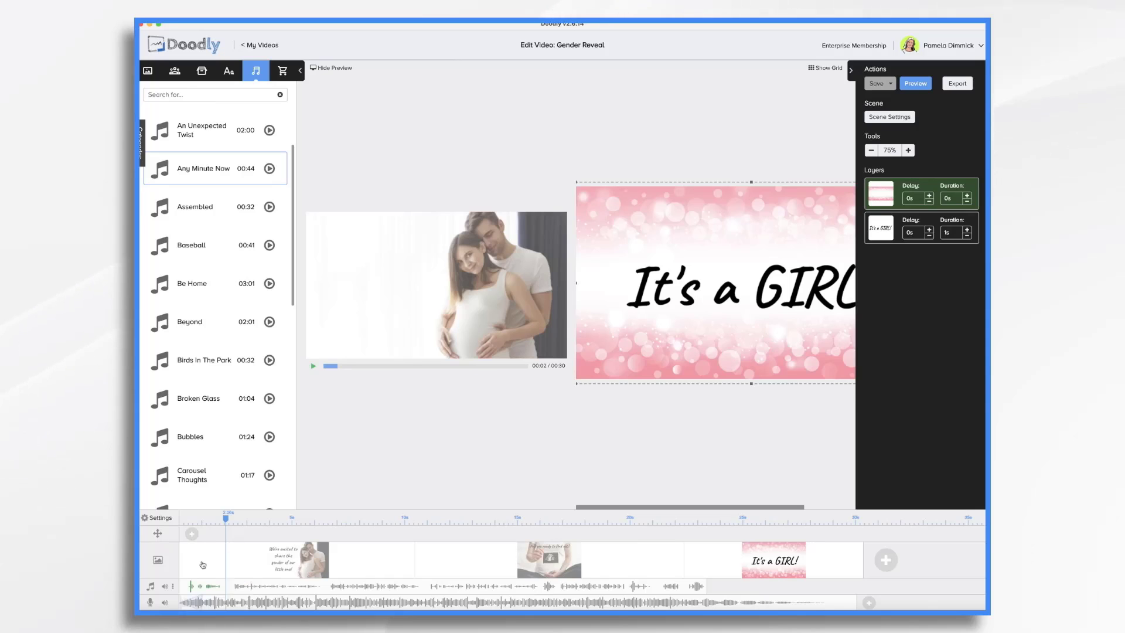
pyautogui.moveTo(201, 604); pyautogui.dragTo(252, 605)
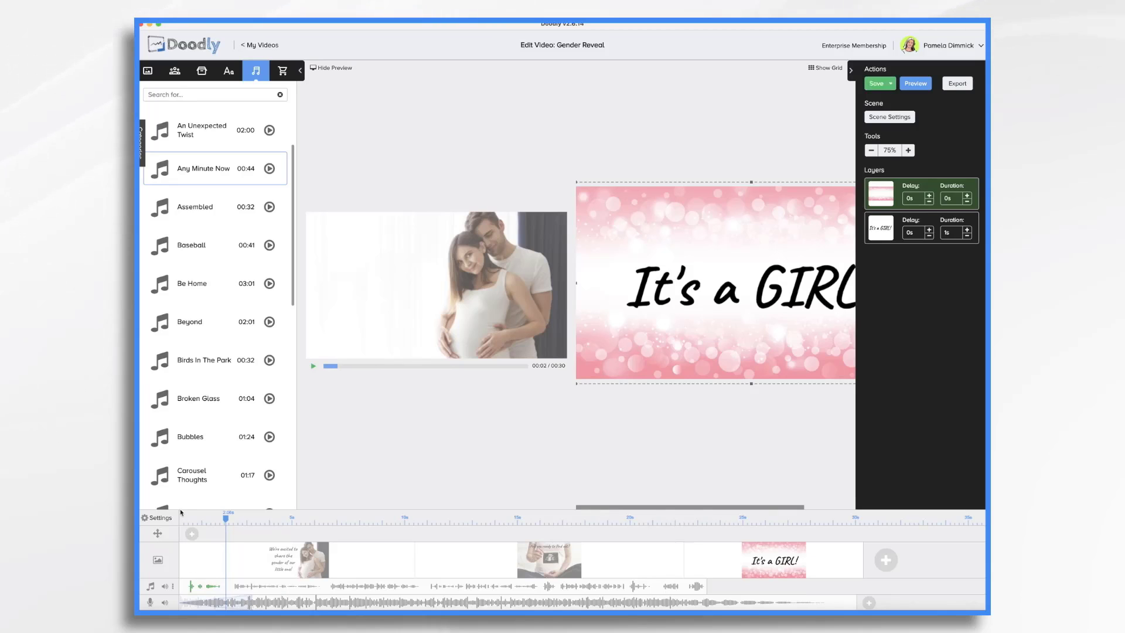
pyautogui.click(179, 514)
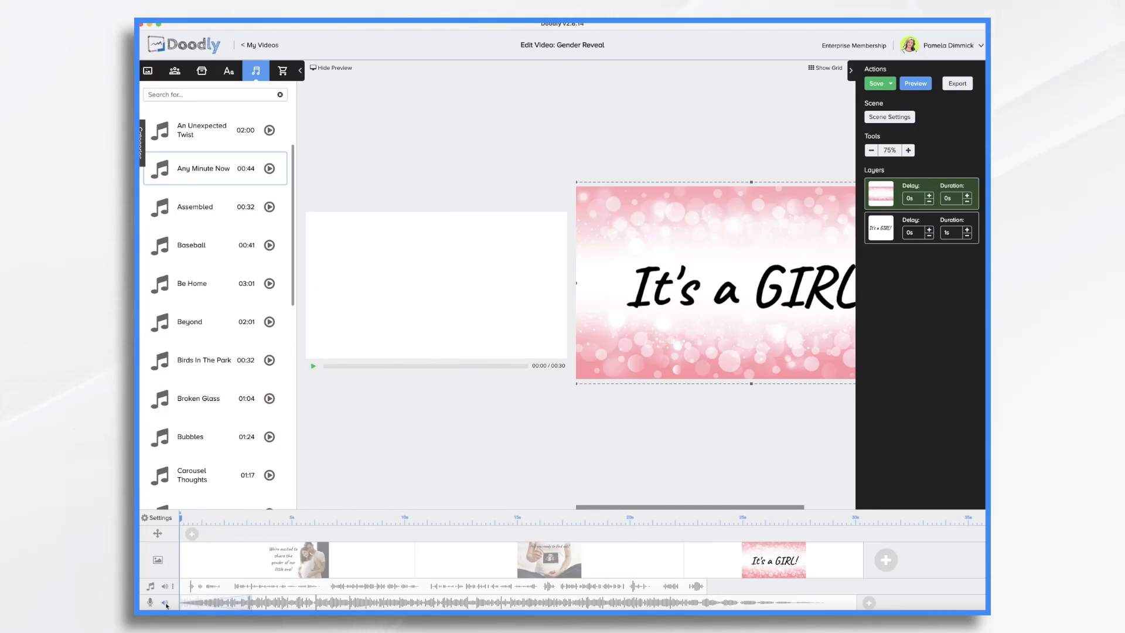
pyautogui.moveTo(166, 605)
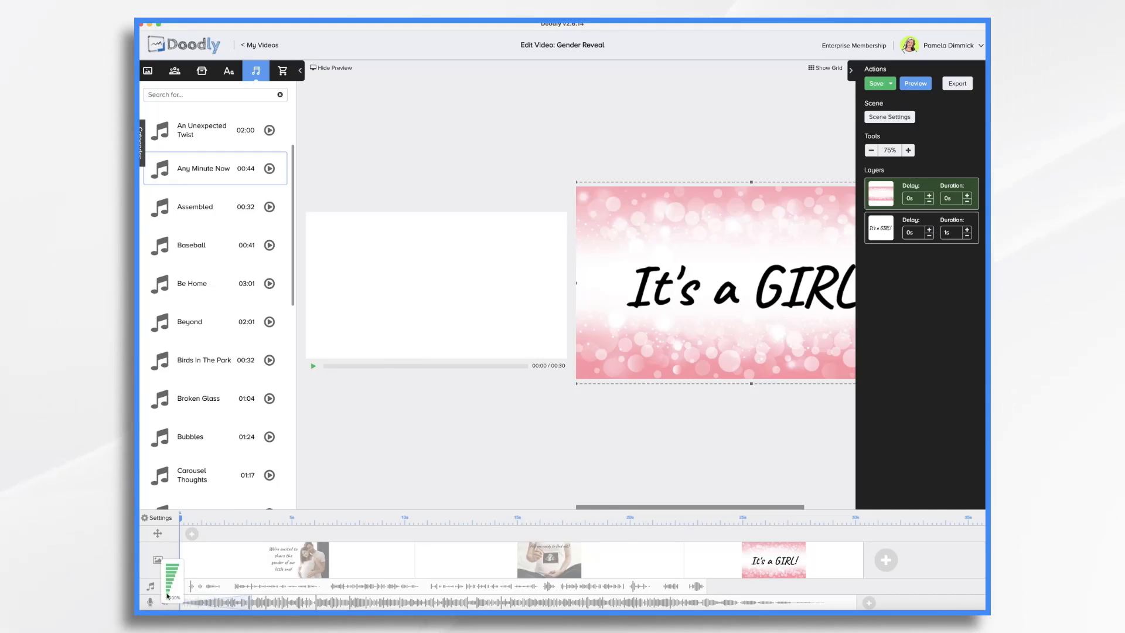
pyautogui.click(167, 597)
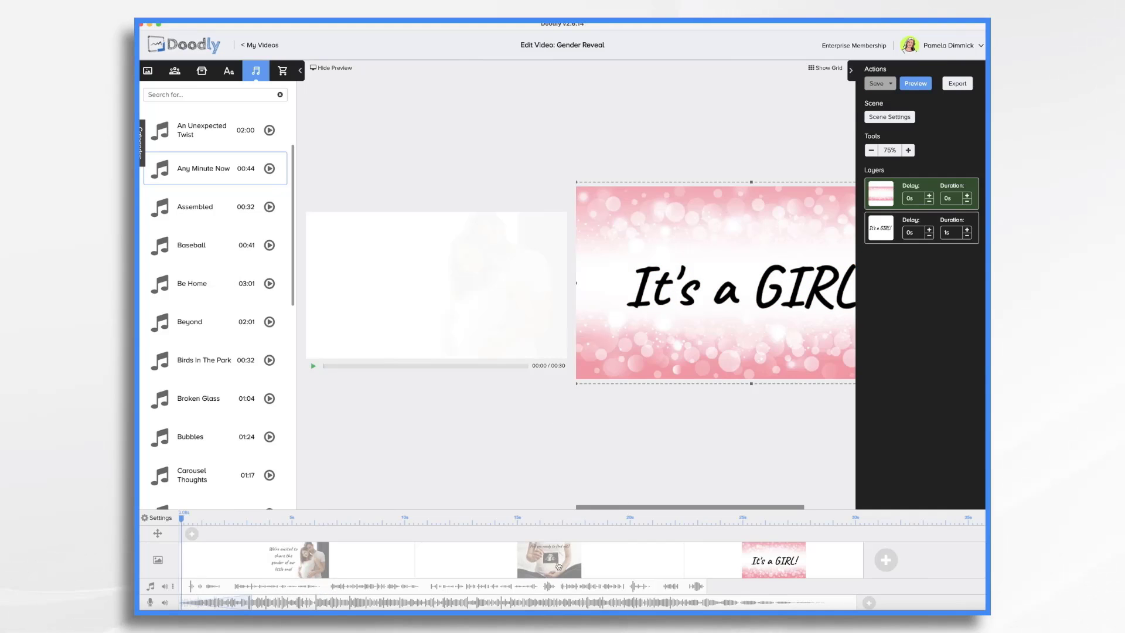
# - Add a pan-and-zoom effect at about 14 s in the second scene that starts zoomed in on the ultrasound photo, then preview
pyautogui.click(570, 564)
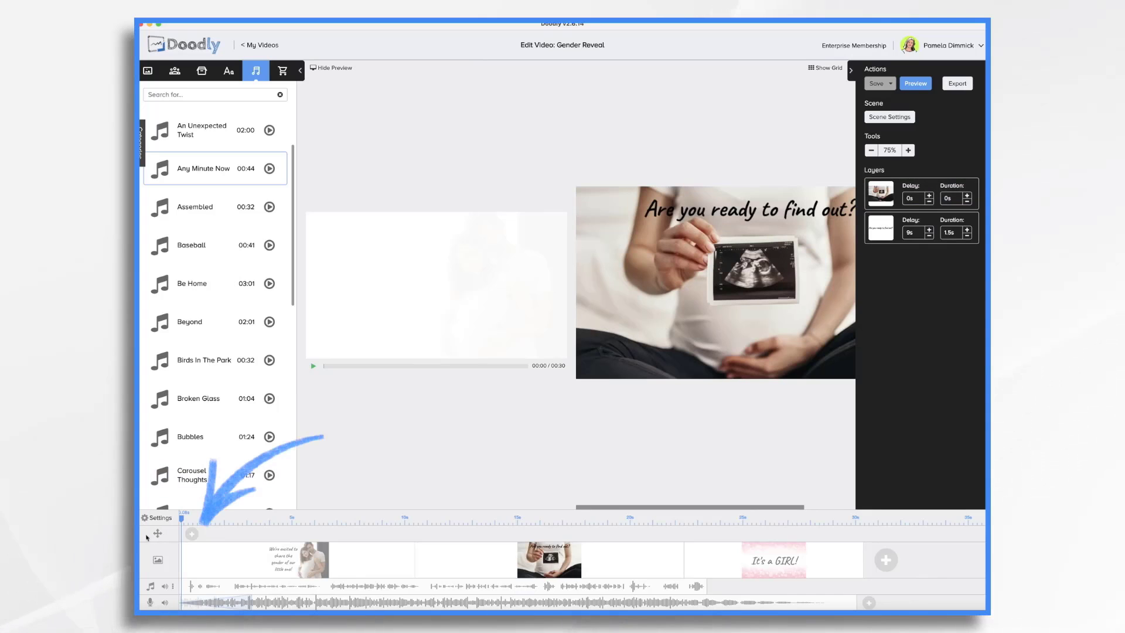
pyautogui.click(192, 534)
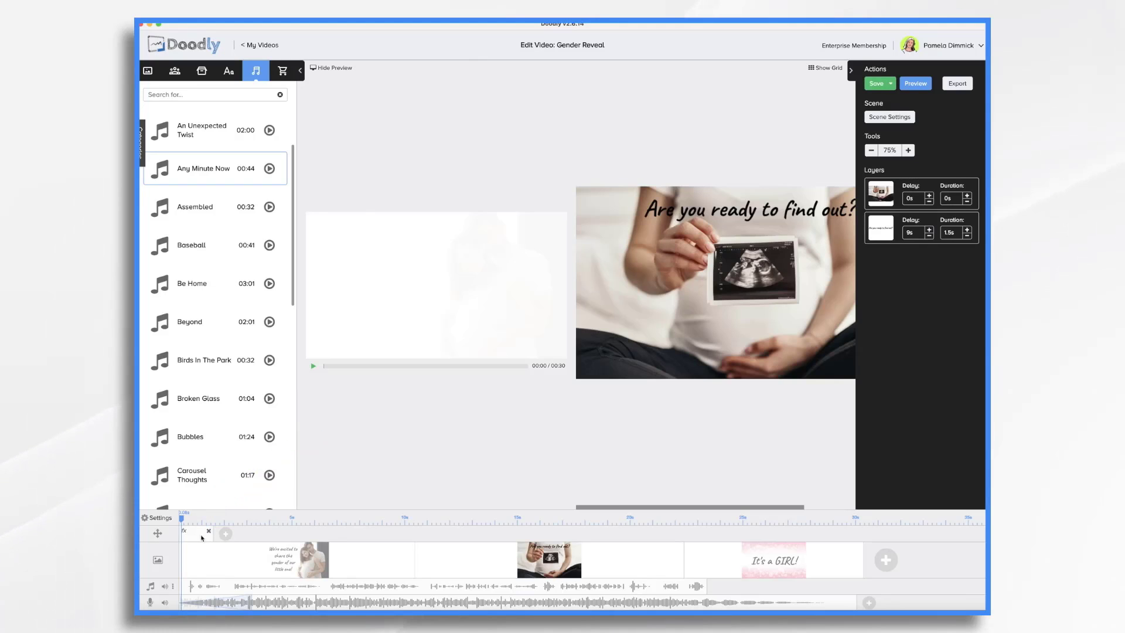
pyautogui.moveTo(201, 537); pyautogui.dragTo(487, 538)
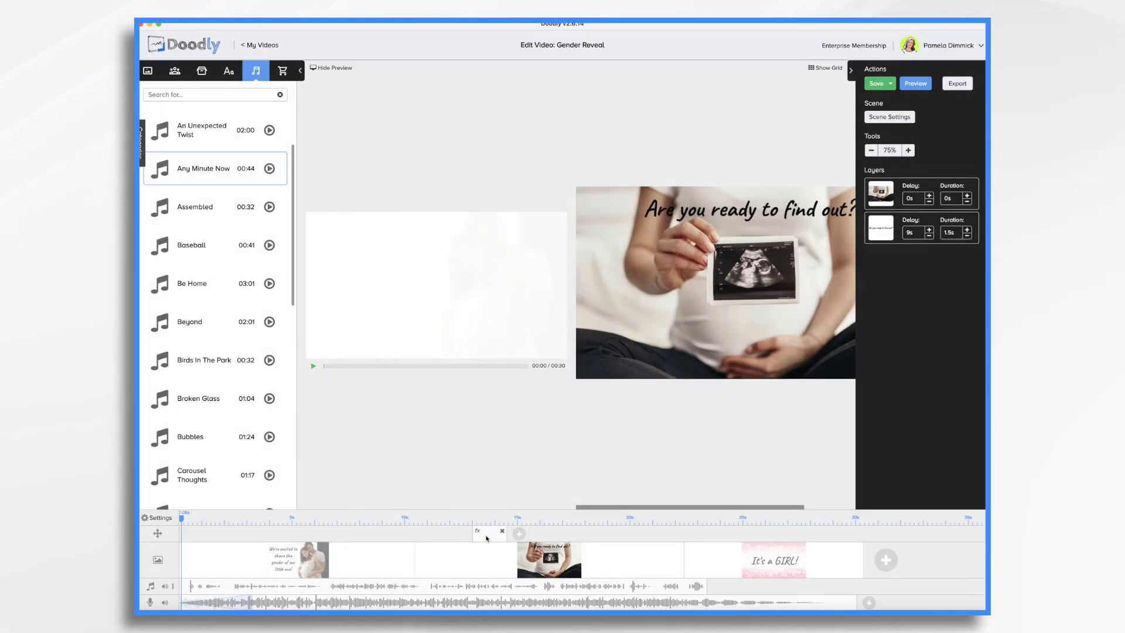
pyautogui.click(487, 538)
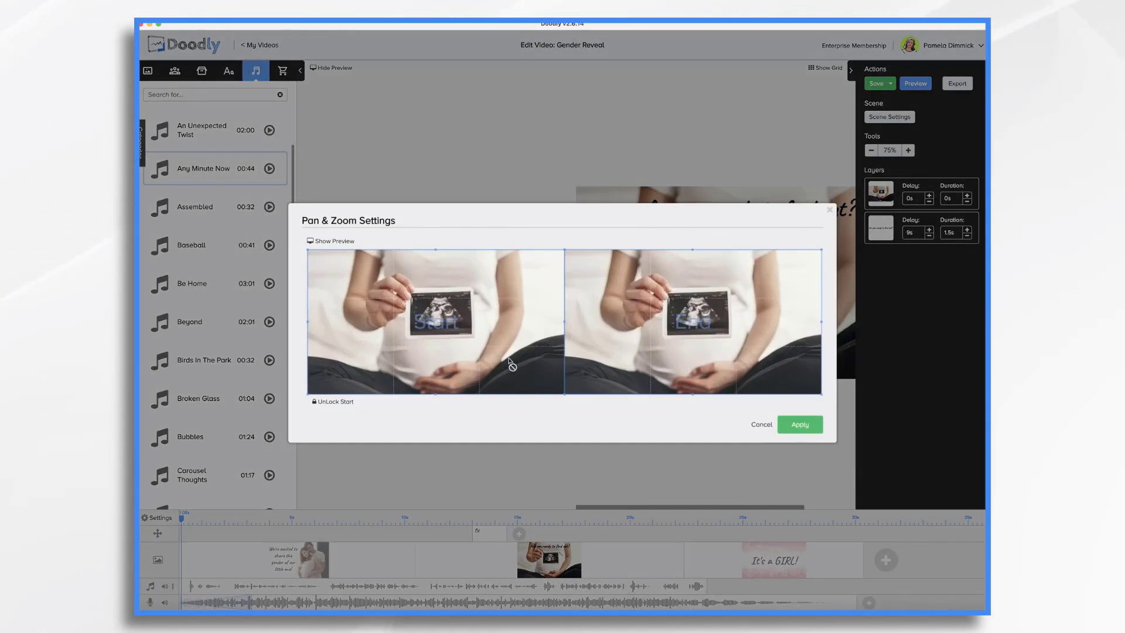
pyautogui.click(333, 402)
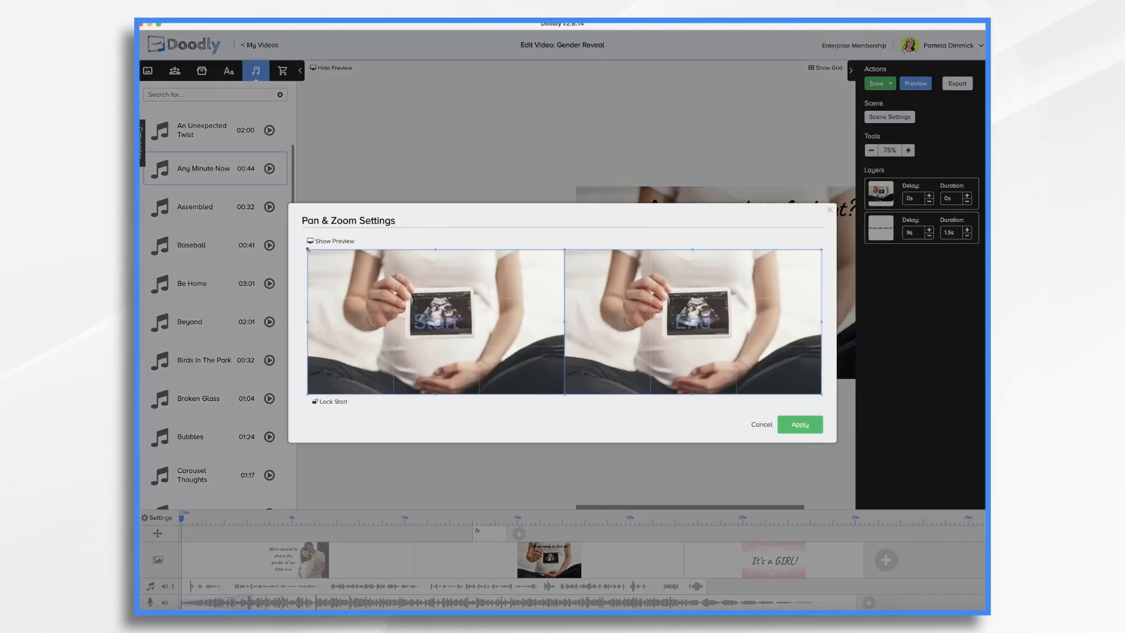
pyautogui.moveTo(435, 251); pyautogui.dragTo(432, 312)
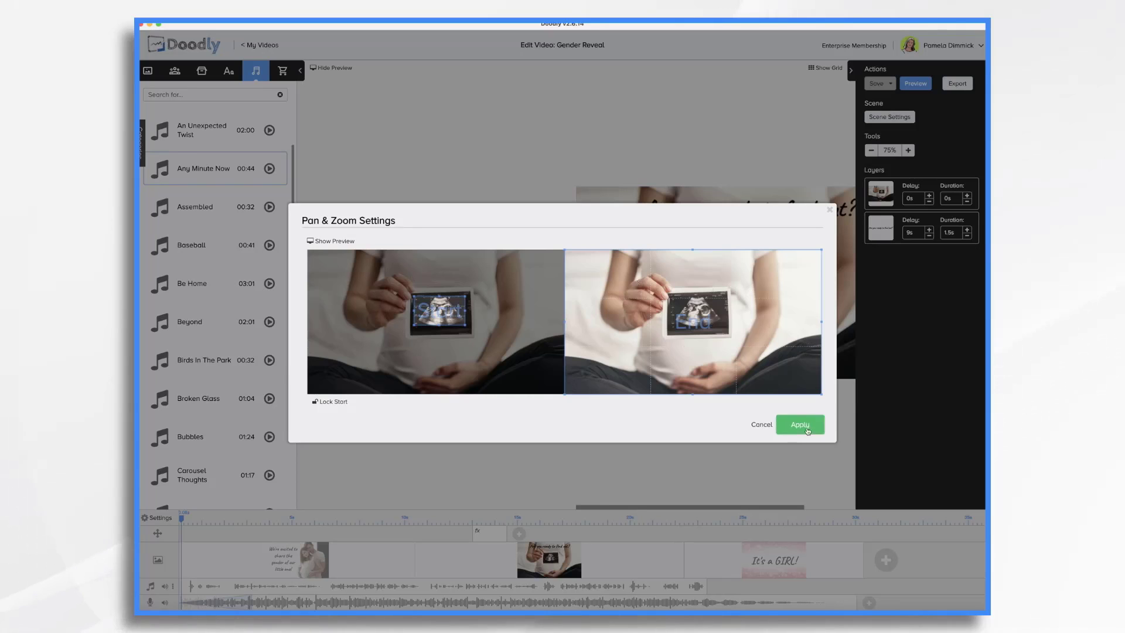
pyautogui.click(807, 431)
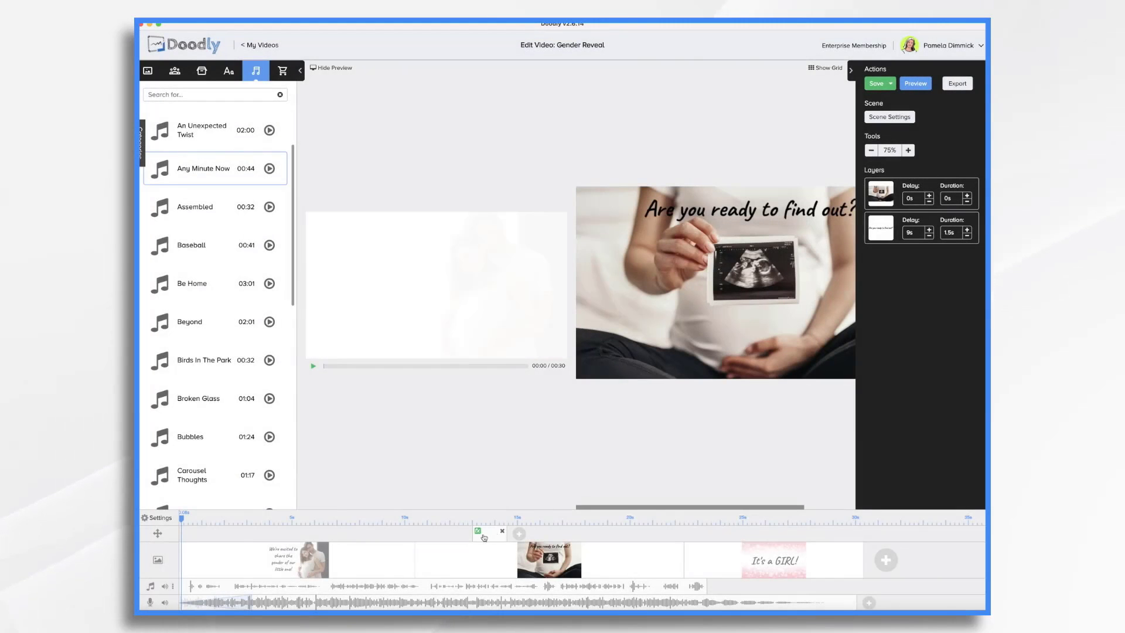
pyautogui.click(414, 516)
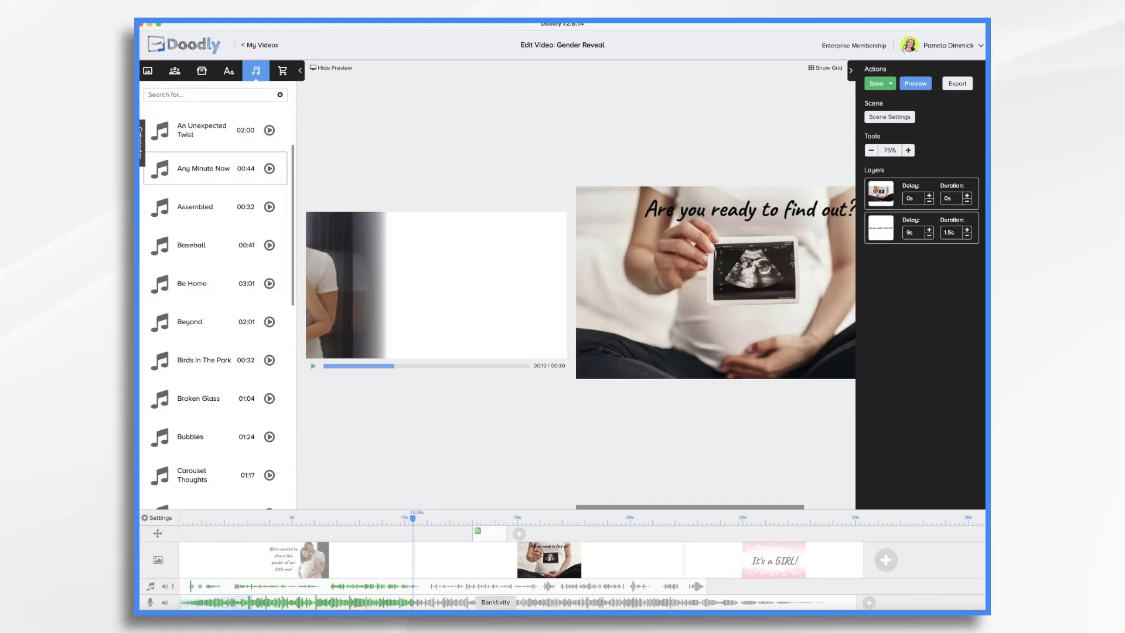
# - Move the pan-and-zoom effect to start about 11 s and stretch it to end about 21 s, previewing the zoom
pyautogui.click(314, 367)
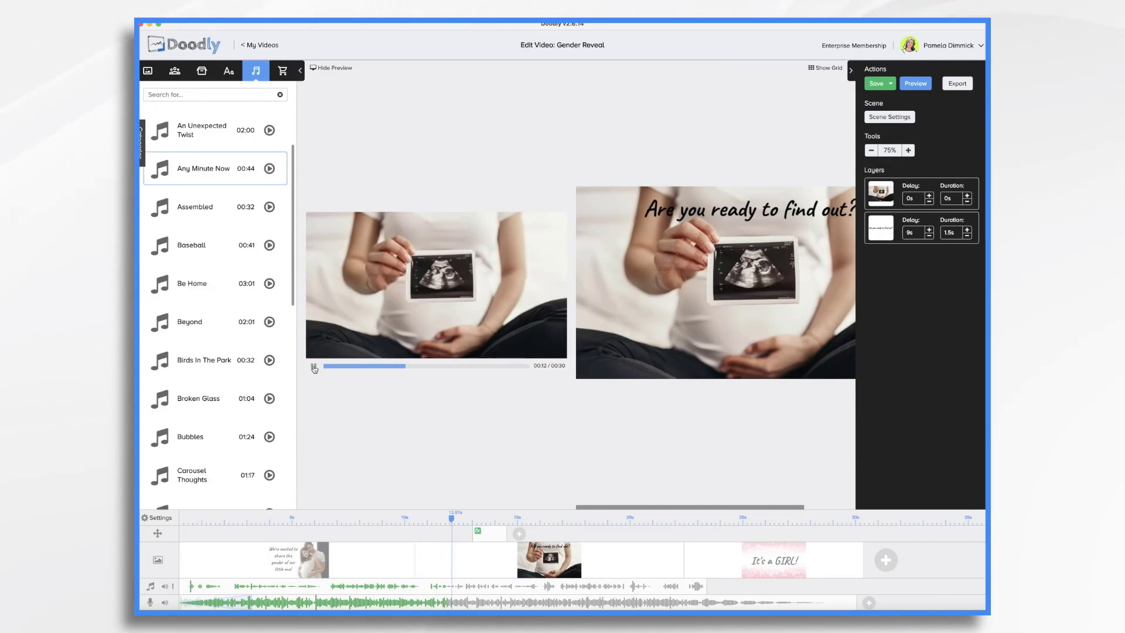
pyautogui.click(314, 367)
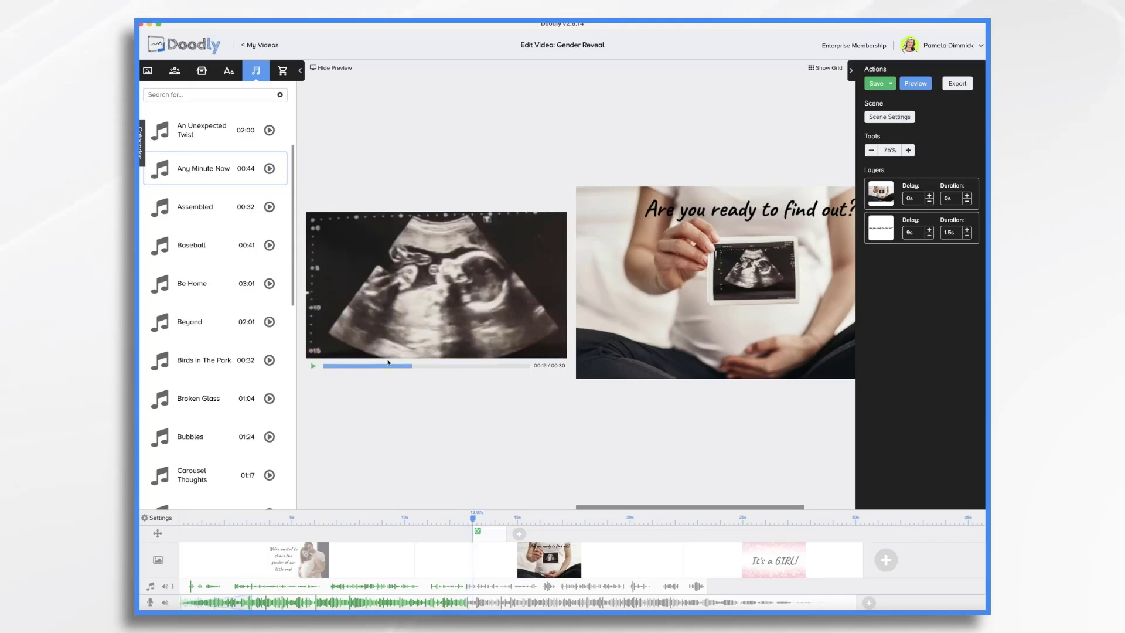
pyautogui.moveTo(491, 538)
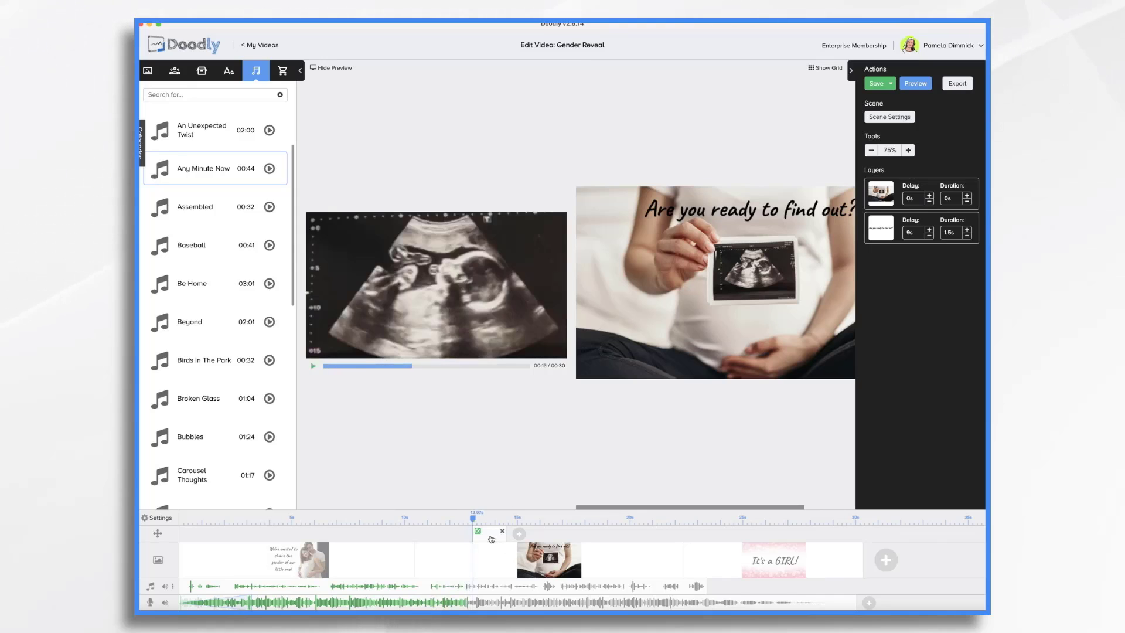
pyautogui.moveTo(491, 538); pyautogui.dragTo(434, 539)
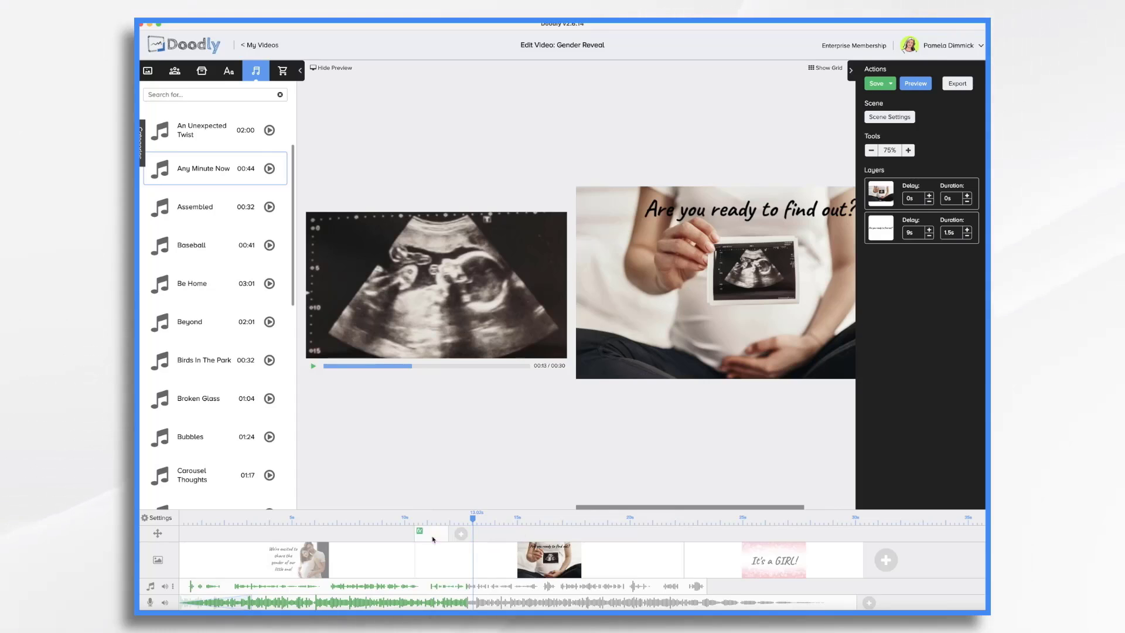
pyautogui.click(399, 514)
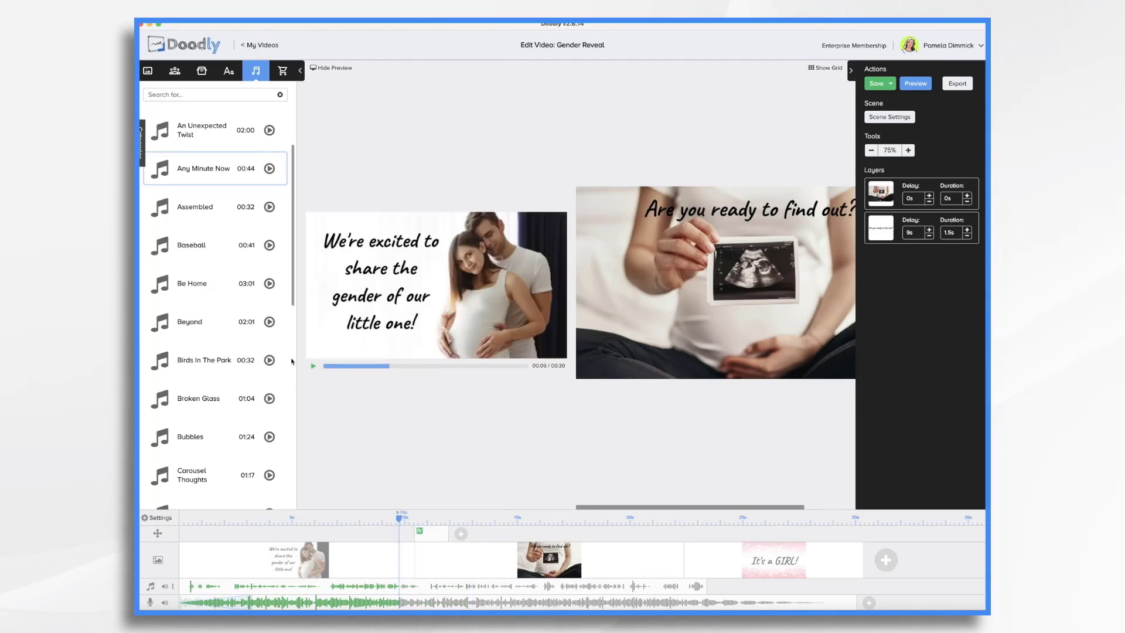
pyautogui.click(311, 368)
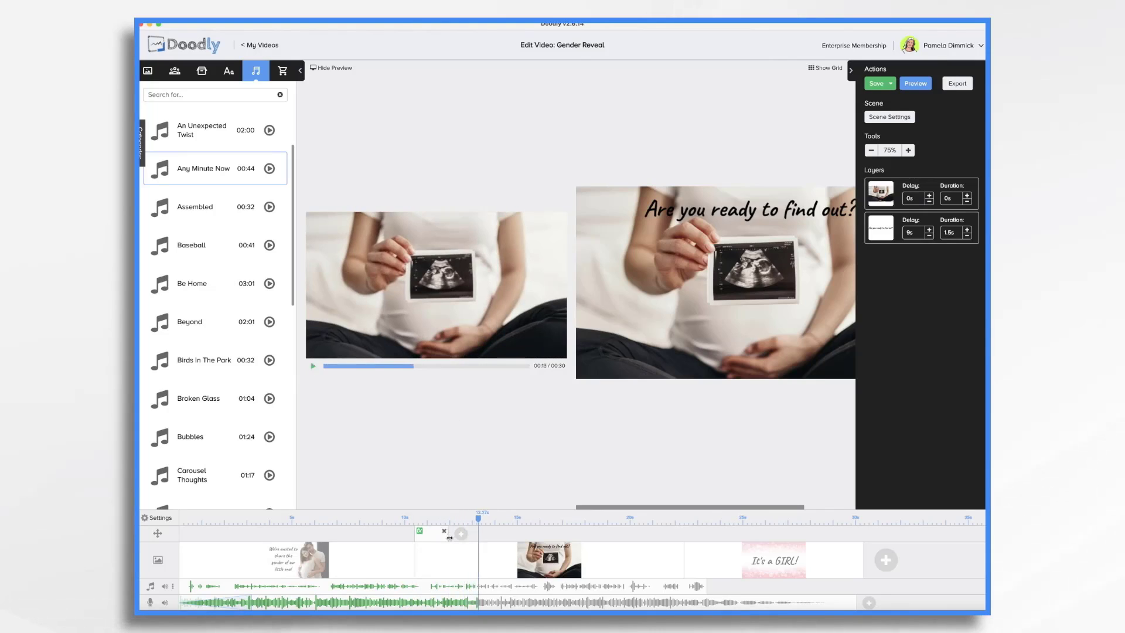
pyautogui.moveTo(464, 541); pyautogui.dragTo(643, 534)
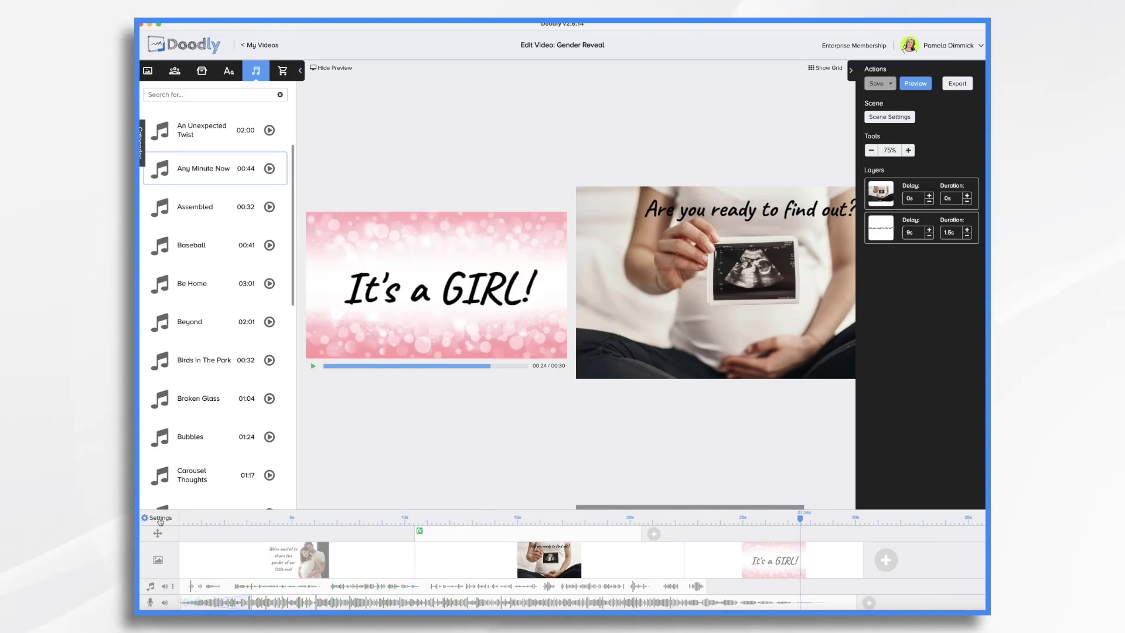
# - Switch the video's hand style to a different real right hand holding a pen in the video settings and apply it
pyautogui.click(159, 518)
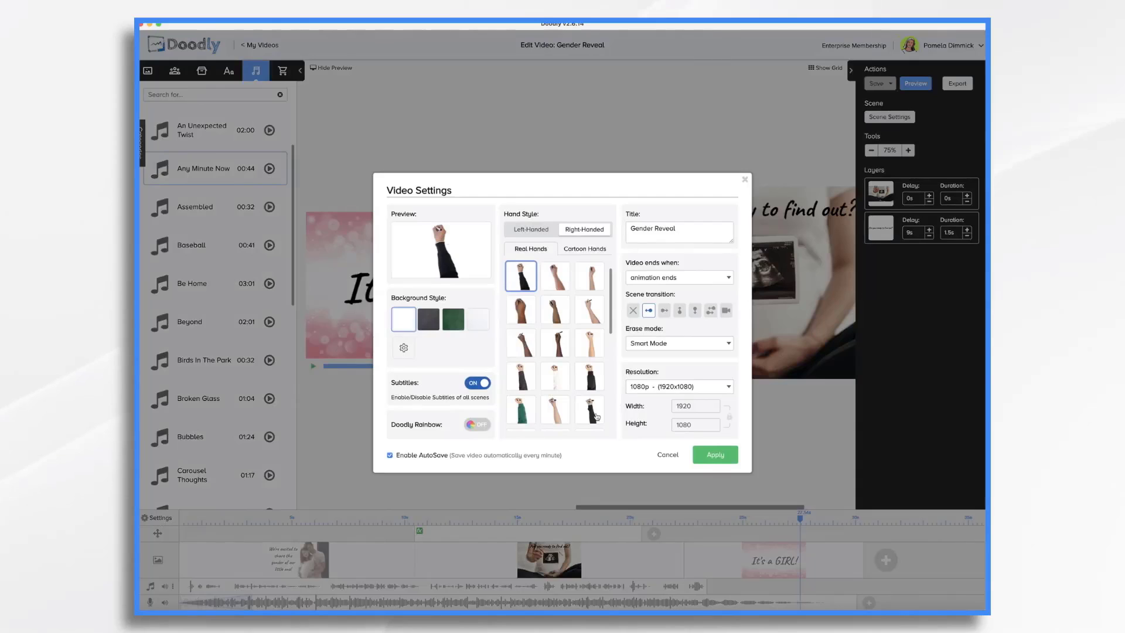
pyautogui.click(666, 455)
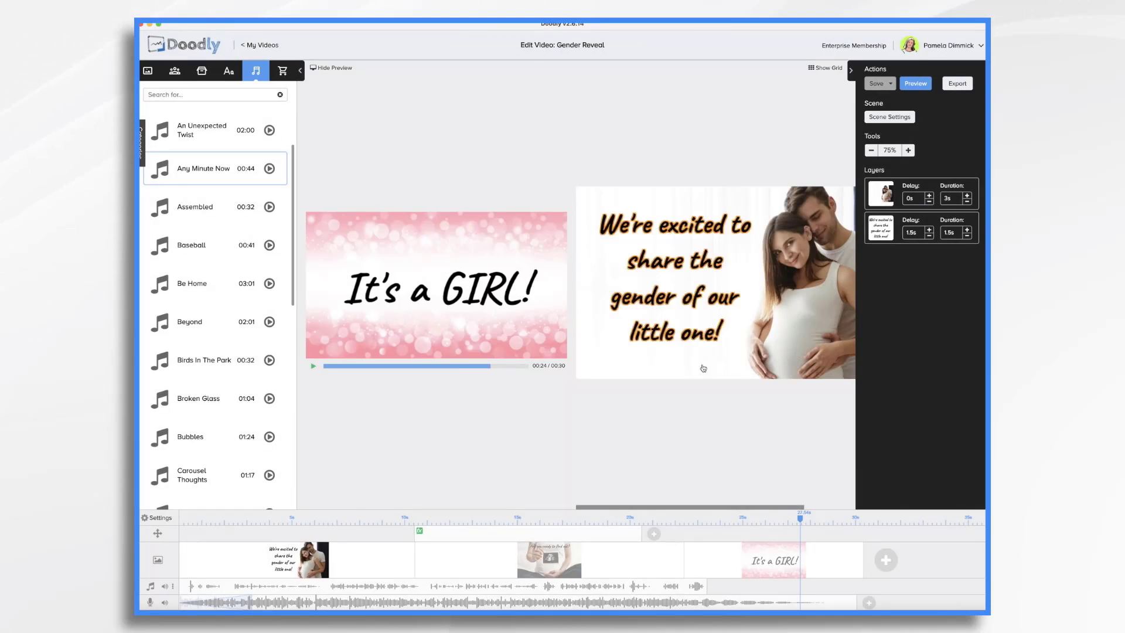
pyautogui.click(160, 518)
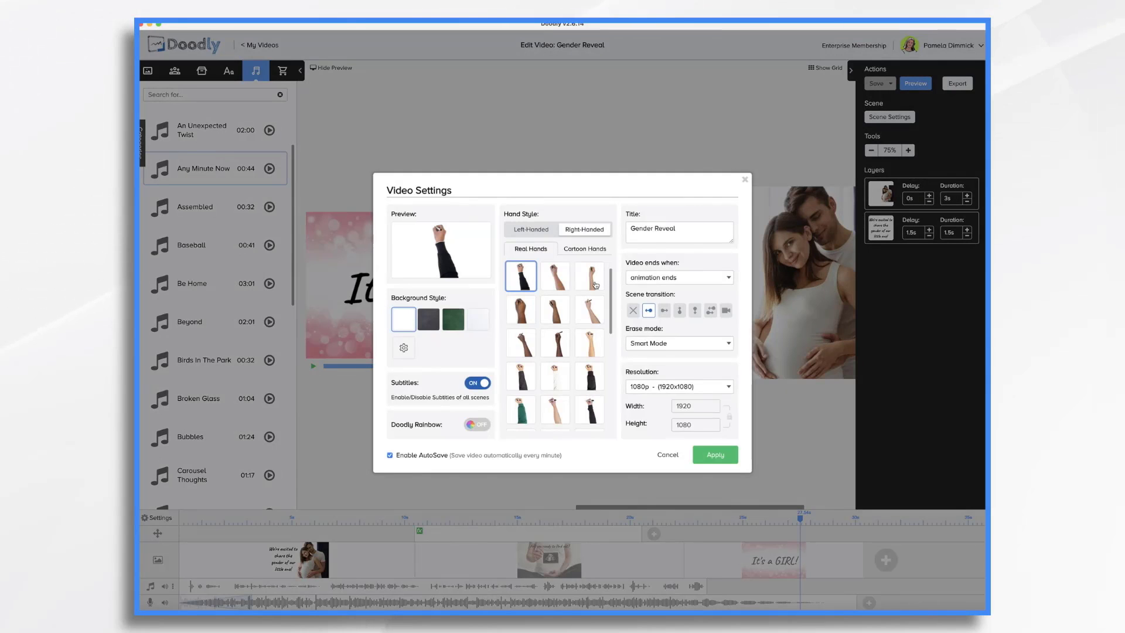
pyautogui.click(590, 310)
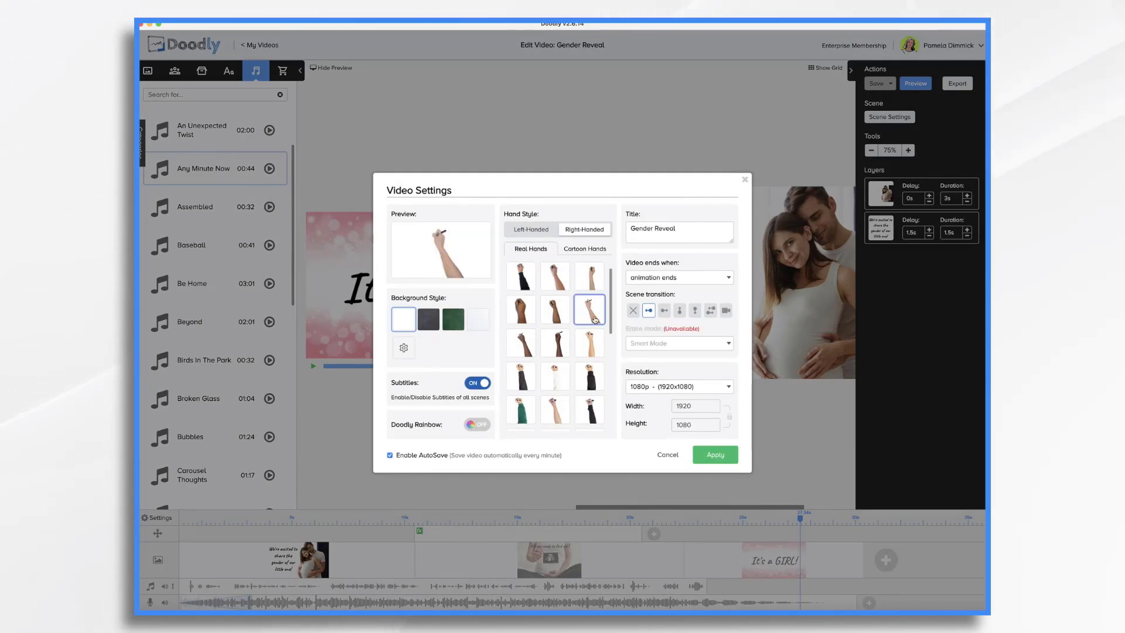
pyautogui.click(715, 455)
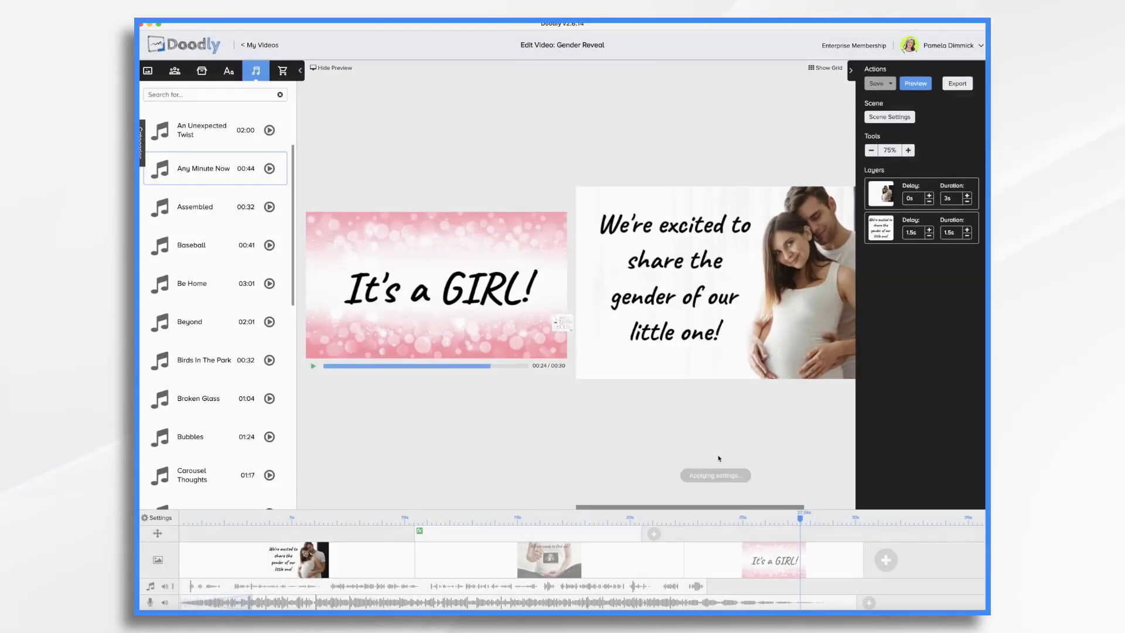
# - Preview the whole video
pyautogui.click(925, 88)
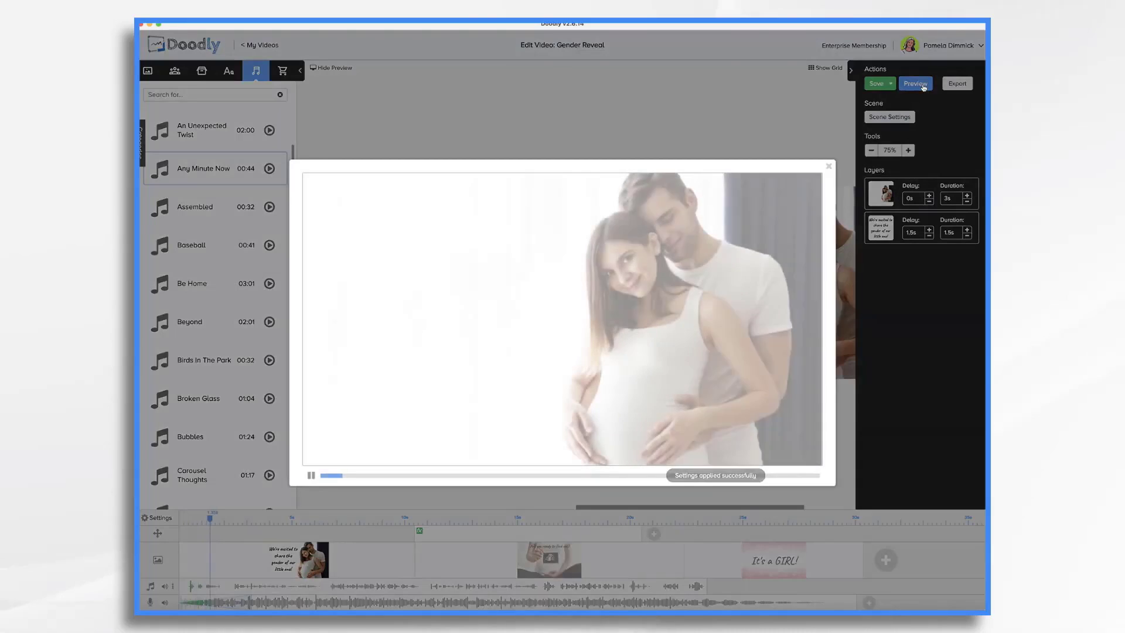